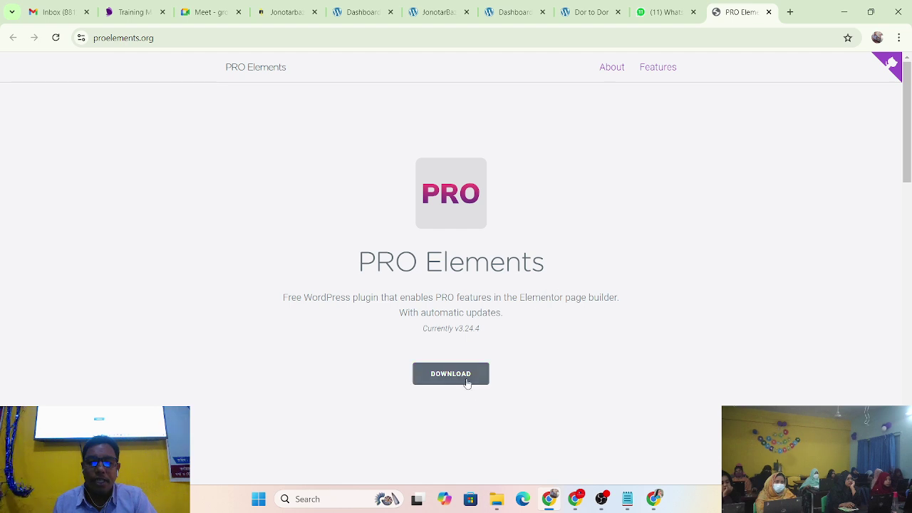
# Download the PRO Elements plugin package and check the file in the recent download history.
pyautogui.click(465, 380)
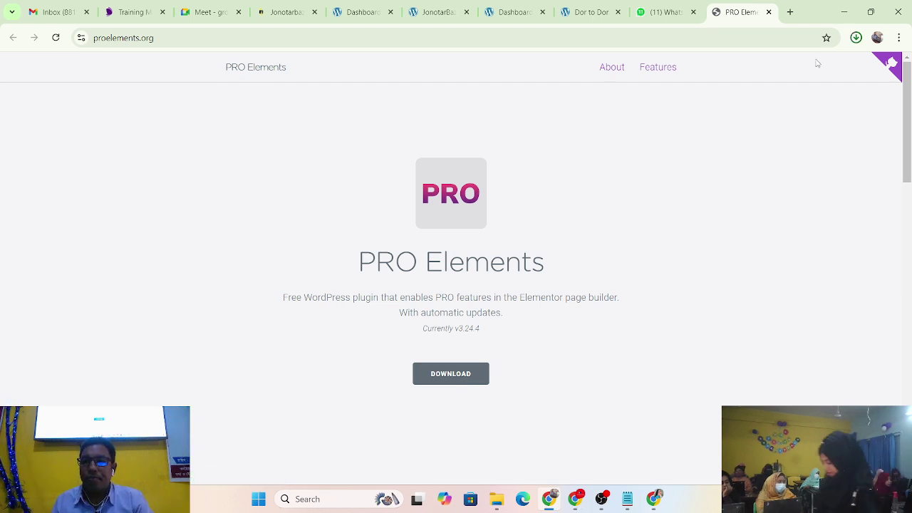
pyautogui.click(856, 38)
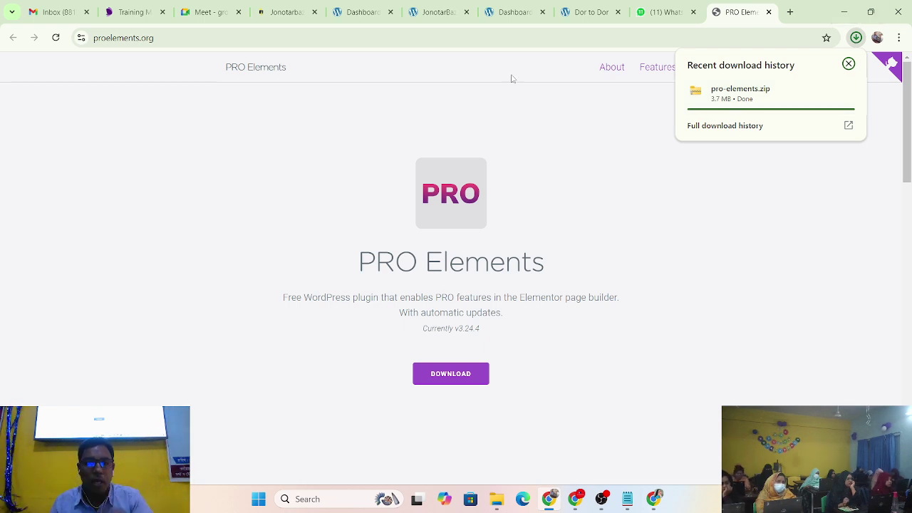
# Switch to the other Chrome profile's window with the Fashion Style WordPress dashboard and look over its notices.
pyautogui.click(360, 10)
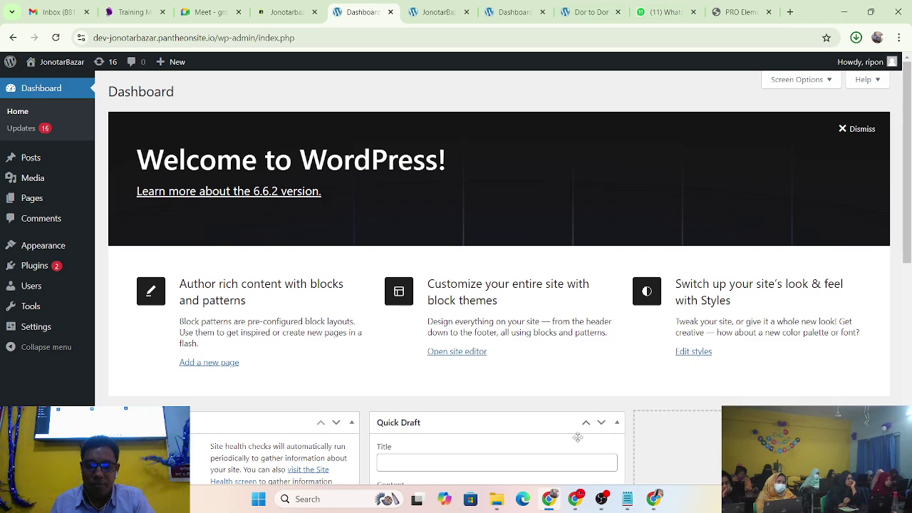
pyautogui.click(654, 499)
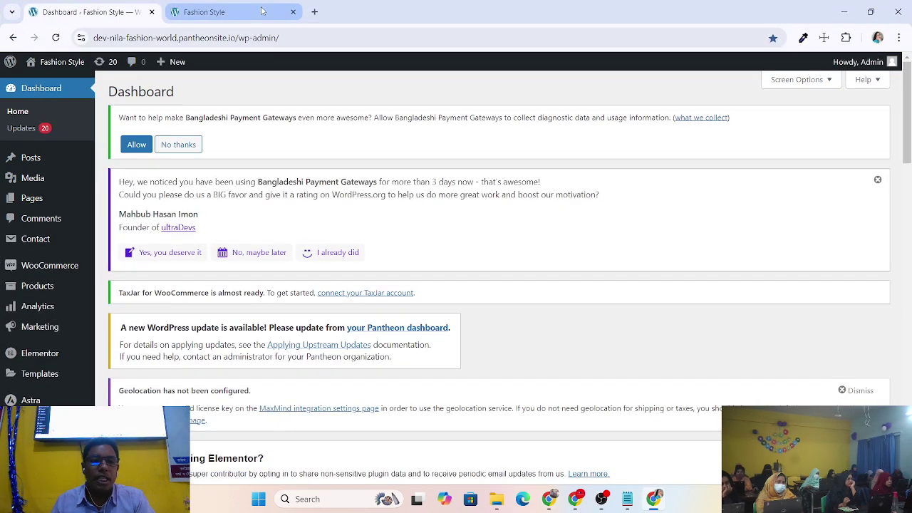
pyautogui.scroll(-2, 231, 206)
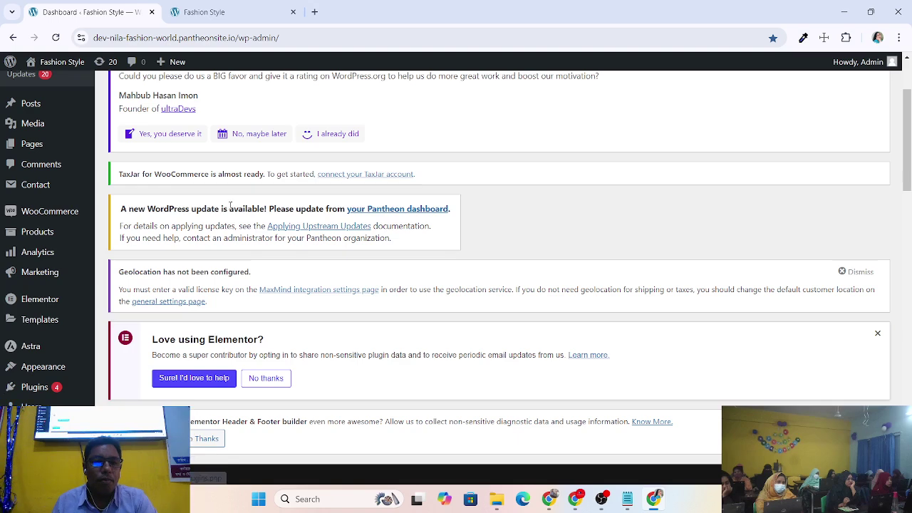
pyautogui.scroll(2, 230, 206)
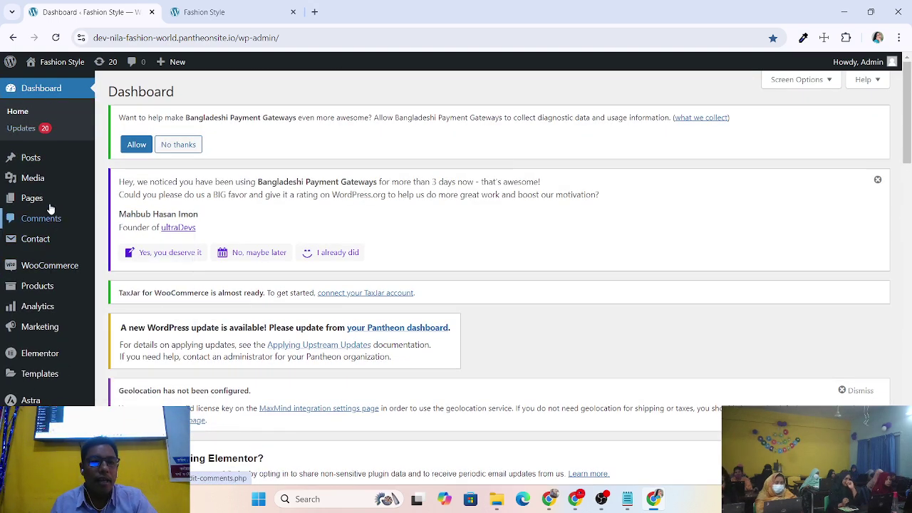
# Review the live Fashion Style site, examining the About Us, Contact Us and Home pages.
pyautogui.click(204, 11)
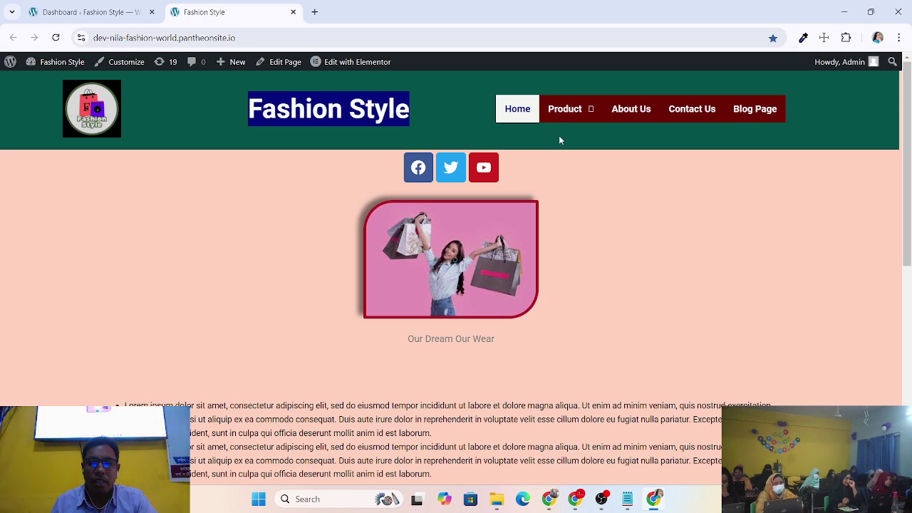
pyautogui.click(568, 119)
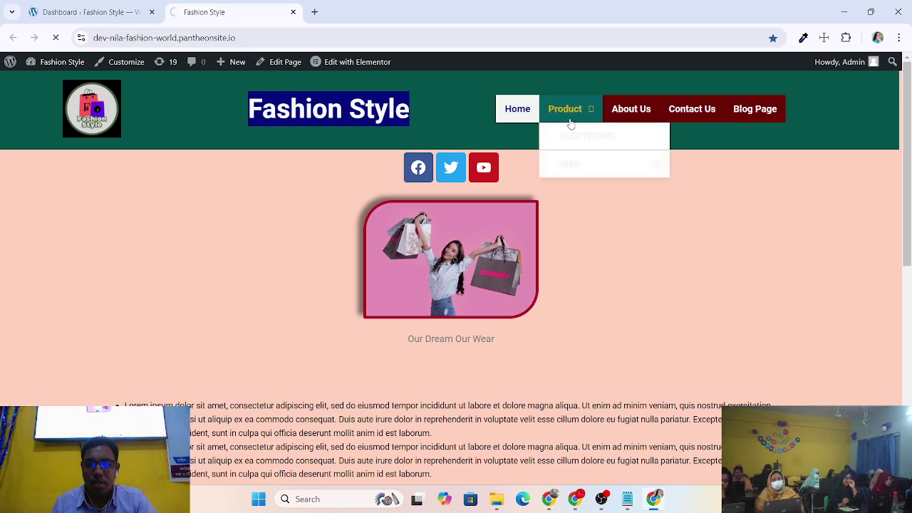
pyautogui.click(625, 112)
pyautogui.scroll(-3, 563, 274)
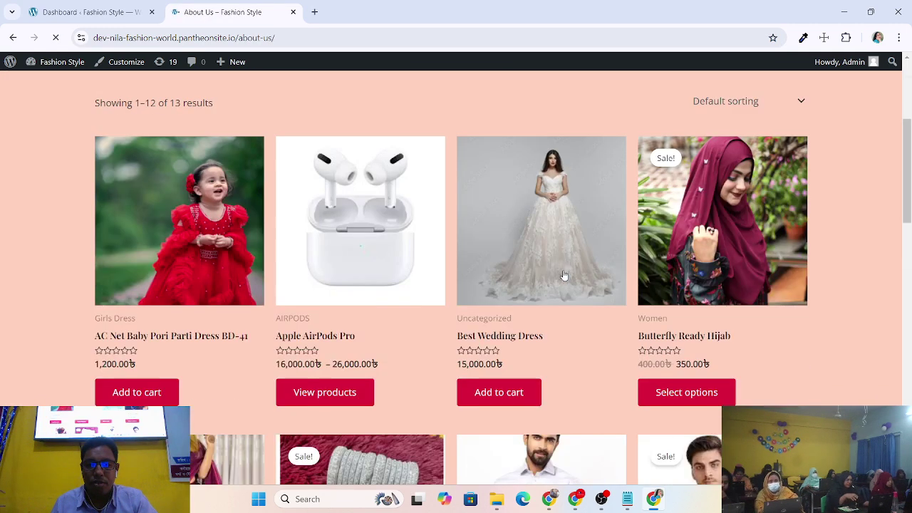
pyautogui.scroll(3, 564, 275)
pyautogui.scroll(-4, 572, 289)
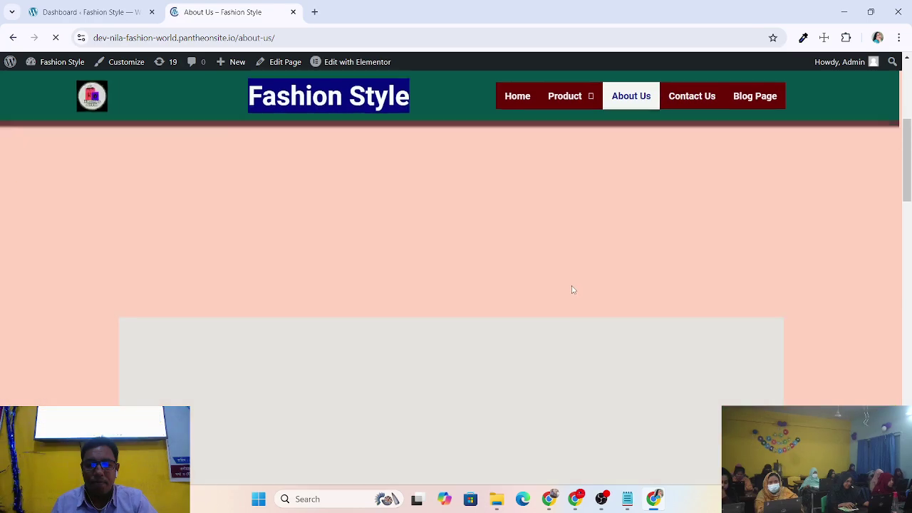
pyautogui.scroll(-10, 572, 287)
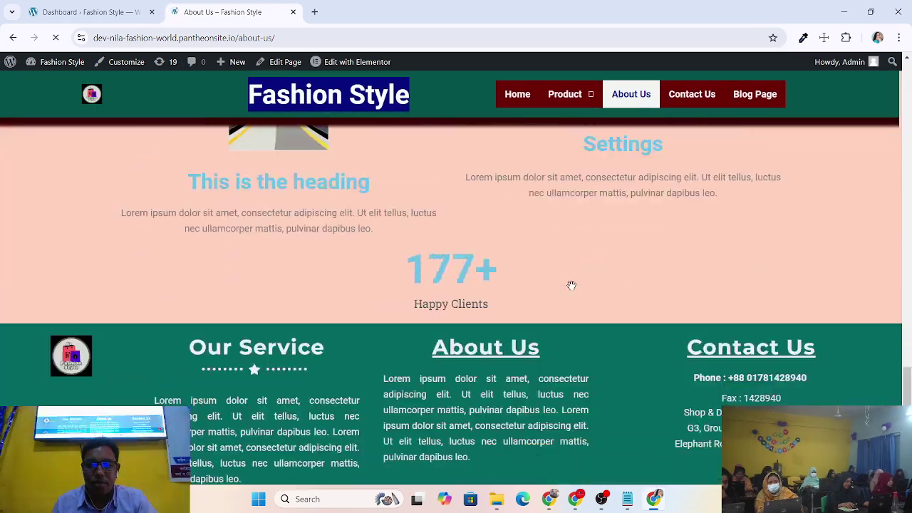
pyautogui.scroll(-2, 571, 285)
pyautogui.click(690, 96)
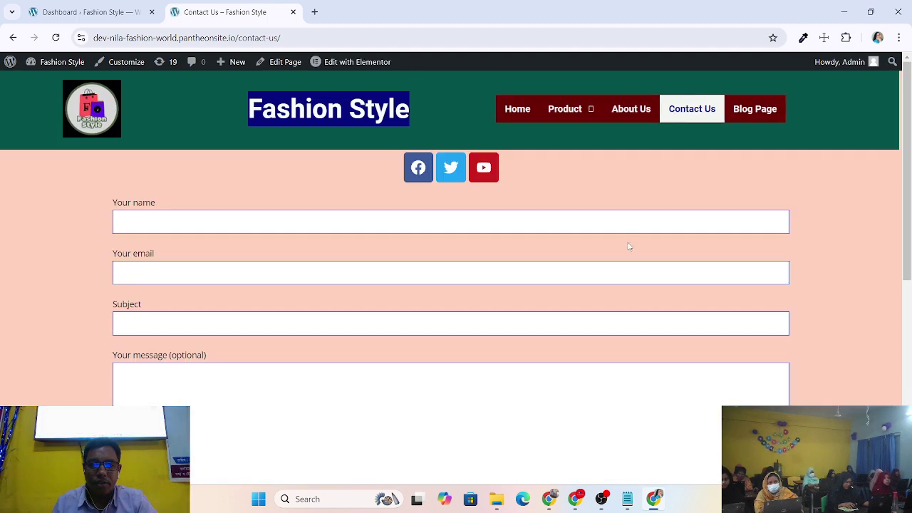
pyautogui.click(522, 111)
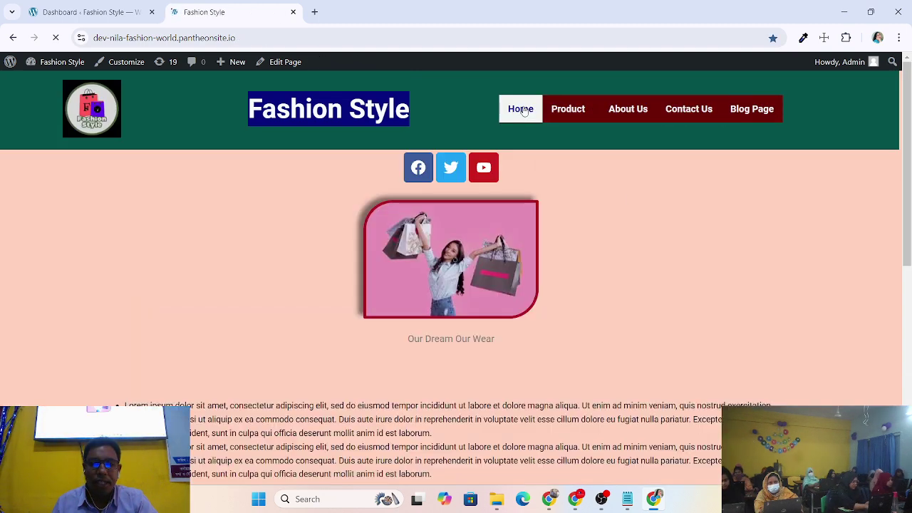
pyautogui.scroll(-15, 537, 357)
pyautogui.scroll(15, 240, 309)
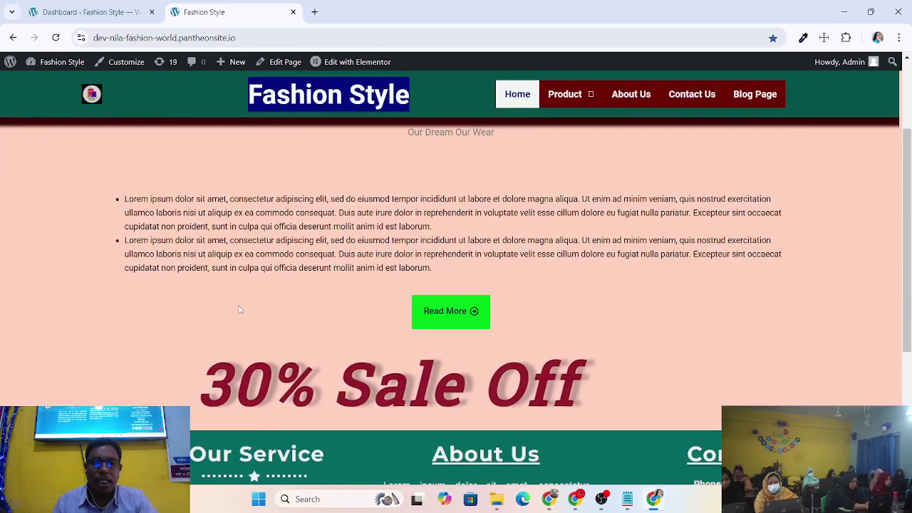
pyautogui.scroll(1, 228, 297)
# From the Fashion Style dashboard's list of all pages, open the Home page for editing with Elementor.
pyautogui.click(82, 12)
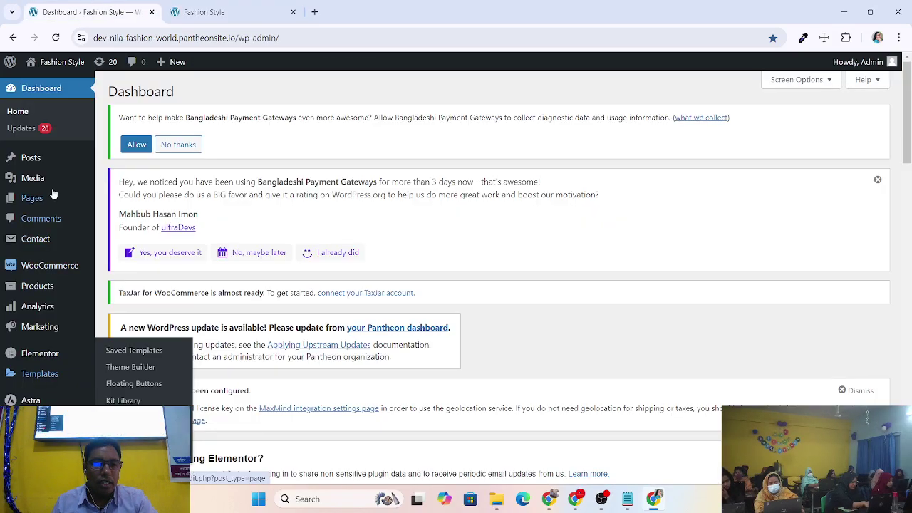
pyautogui.moveTo(43, 207)
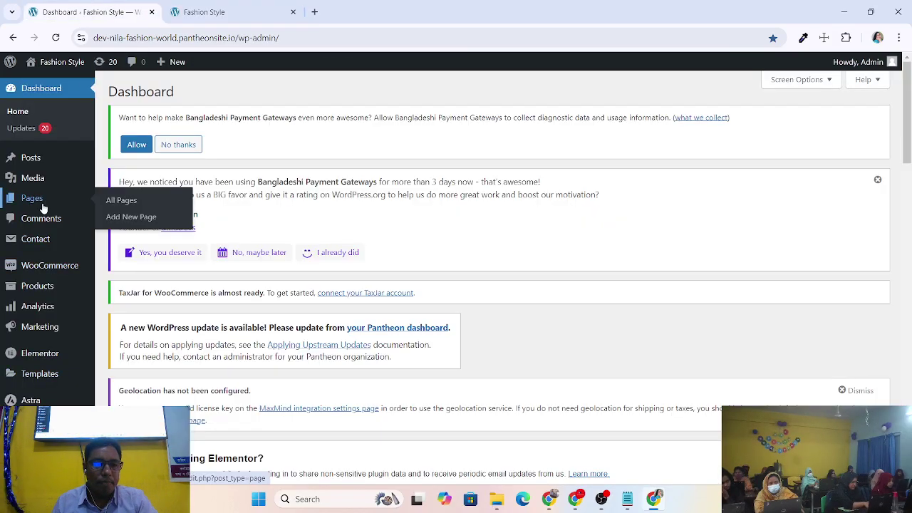
pyautogui.click(117, 203)
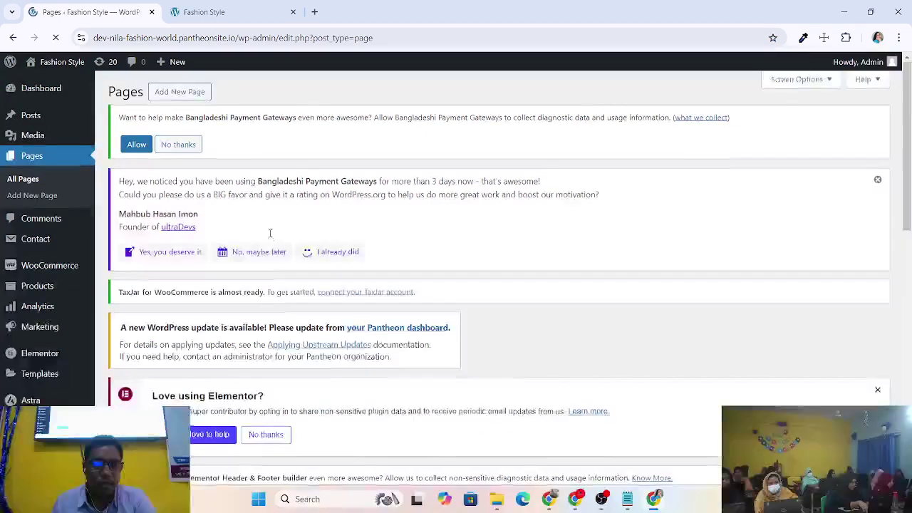
pyautogui.scroll(-6, 270, 233)
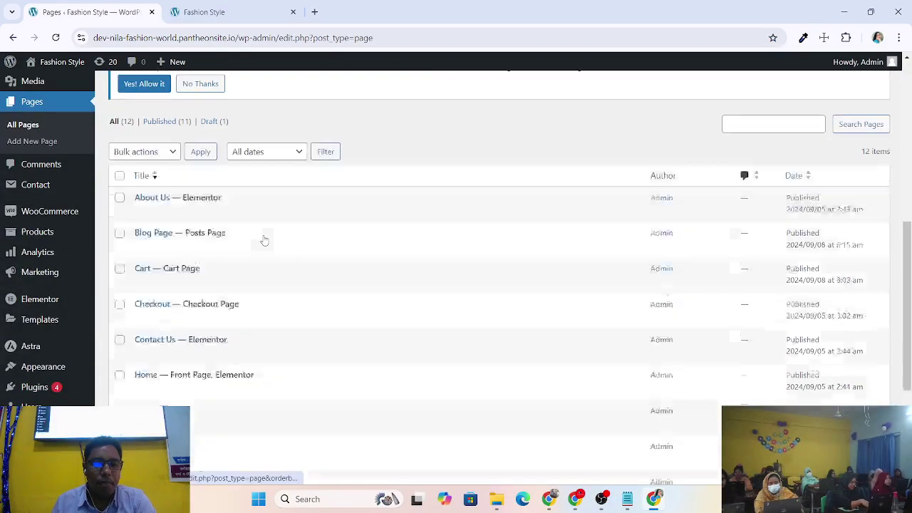
pyautogui.scroll(-2, 264, 241)
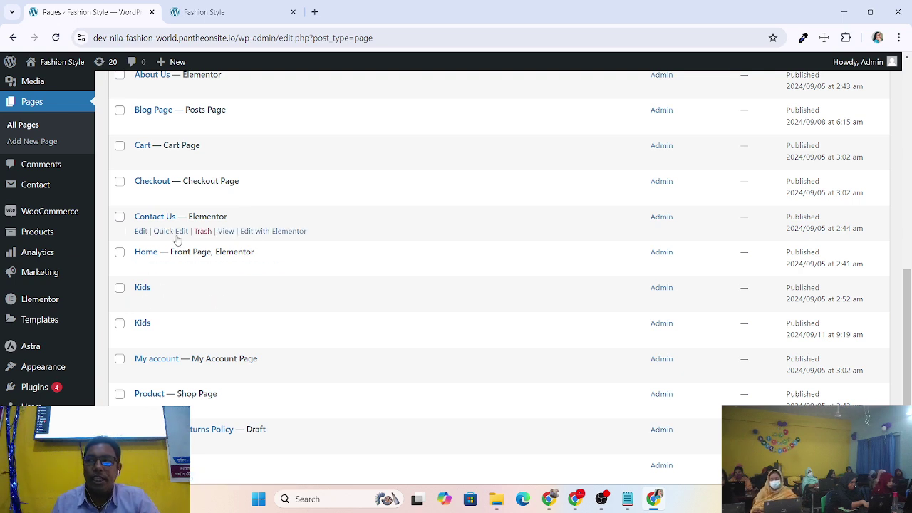
pyautogui.click(142, 268)
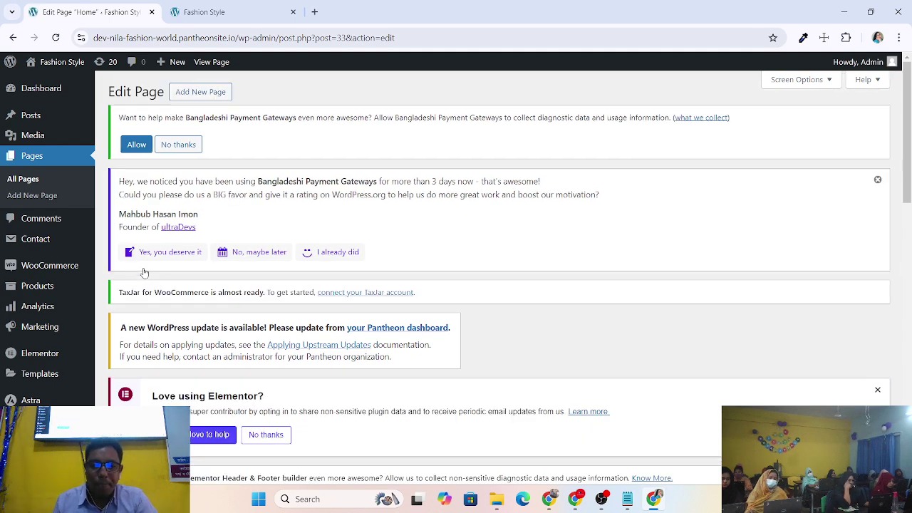
pyautogui.scroll(-6, 296, 231)
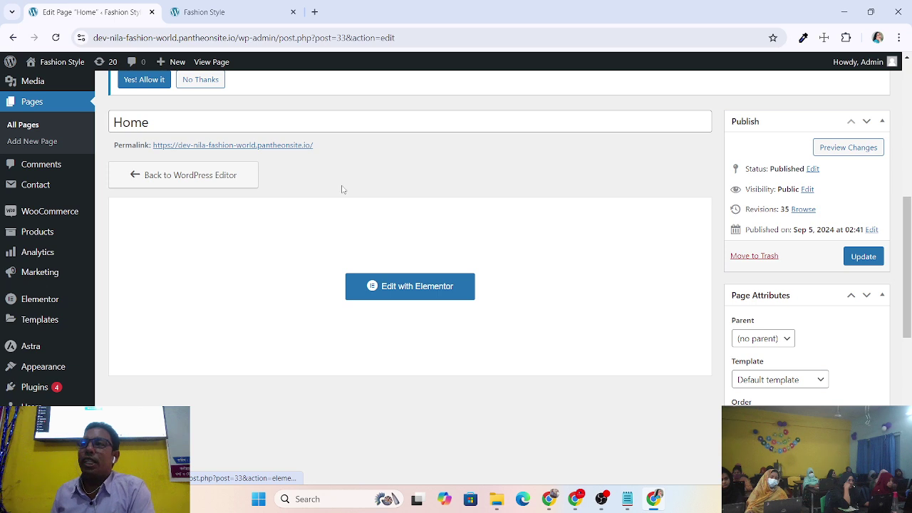
pyautogui.click(352, 291)
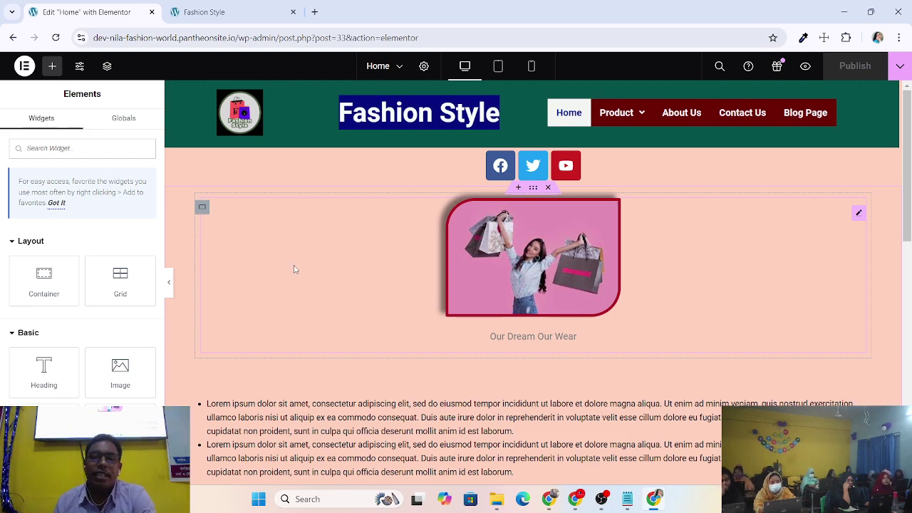
# Examine the Home page layout and the Elementor widget list, covering the Basic, Pro and General widgets and which ones are locked.
pyautogui.scroll(-2, 295, 269)
pyautogui.scroll(2, 251, 271)
pyautogui.scroll(-5, 251, 282)
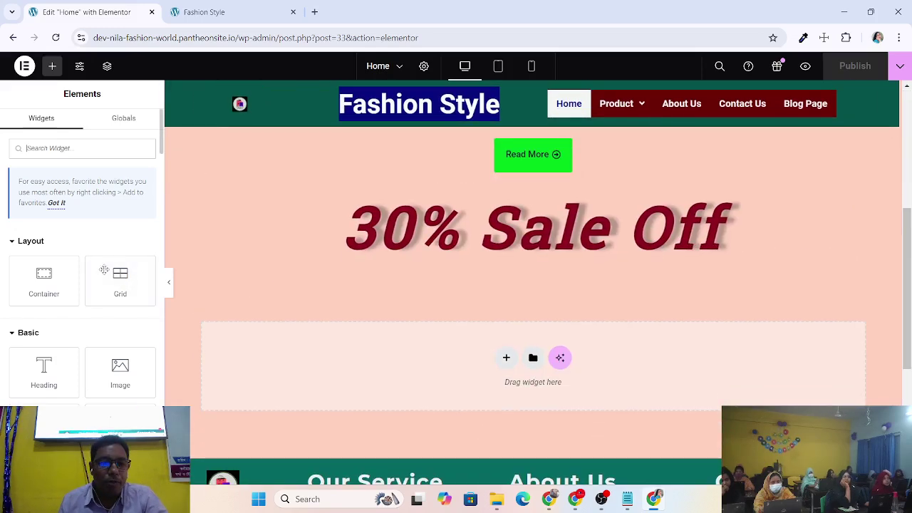
pyautogui.scroll(-2, 106, 275)
pyautogui.scroll(-1, 106, 275)
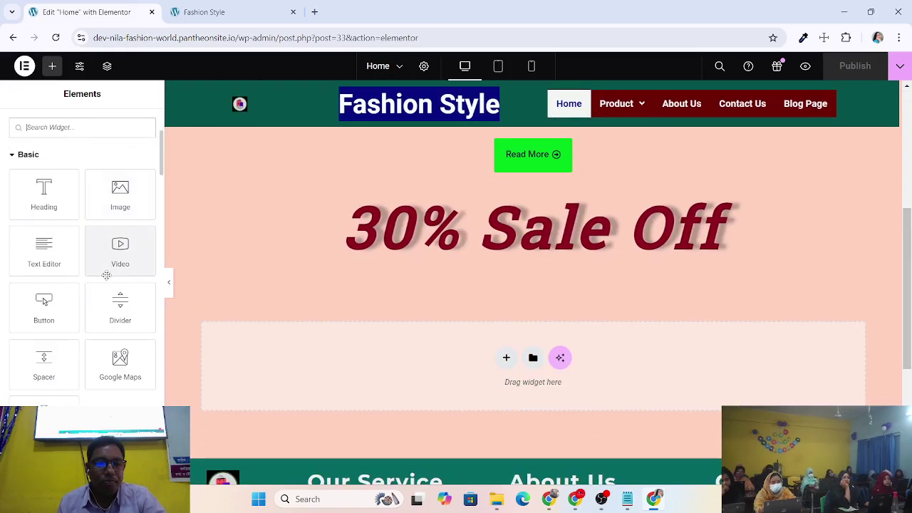
pyautogui.scroll(-3, 106, 275)
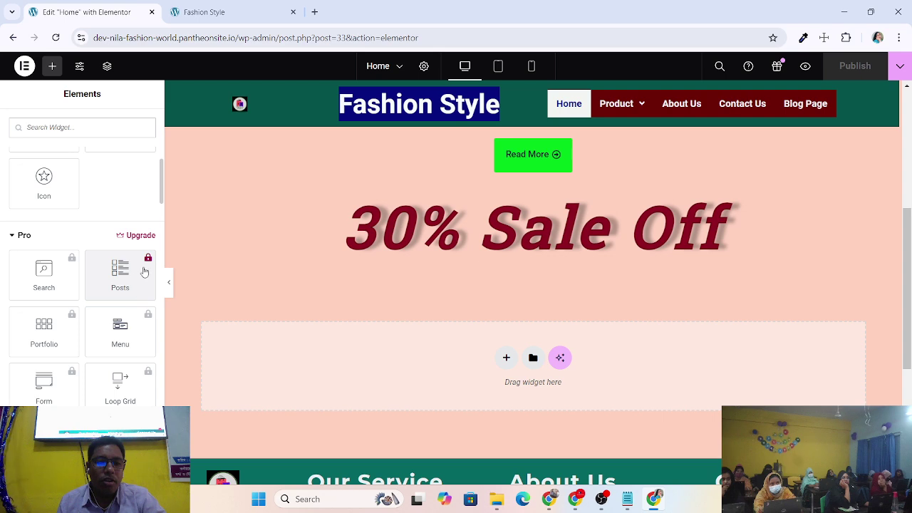
pyautogui.scroll(-1, 52, 331)
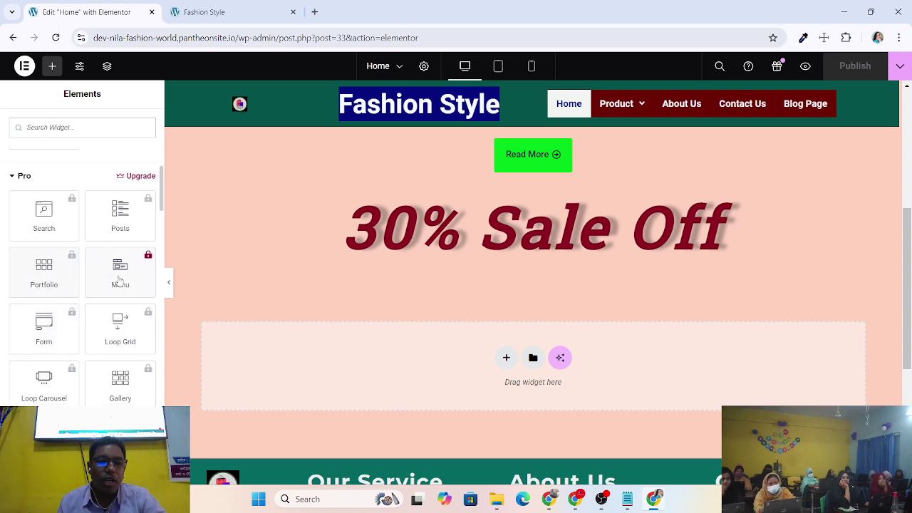
pyautogui.scroll(-2, 64, 321)
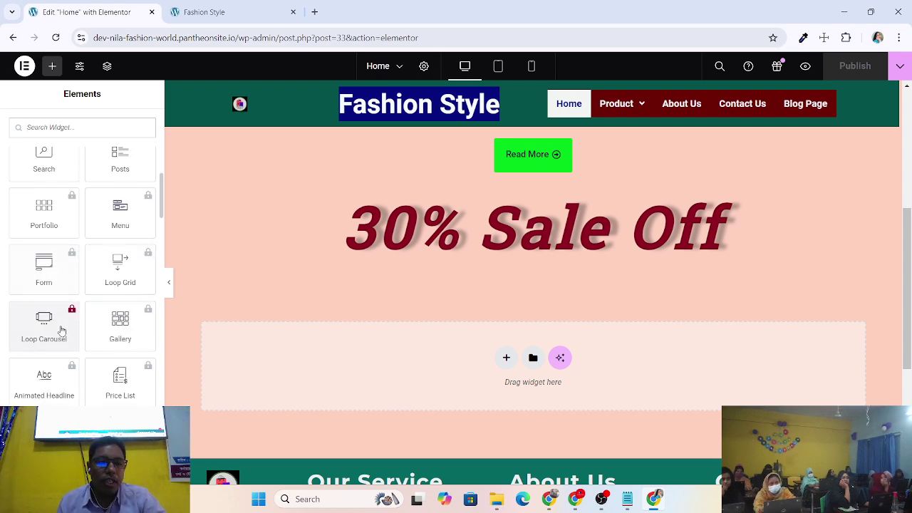
pyautogui.scroll(-1, 126, 340)
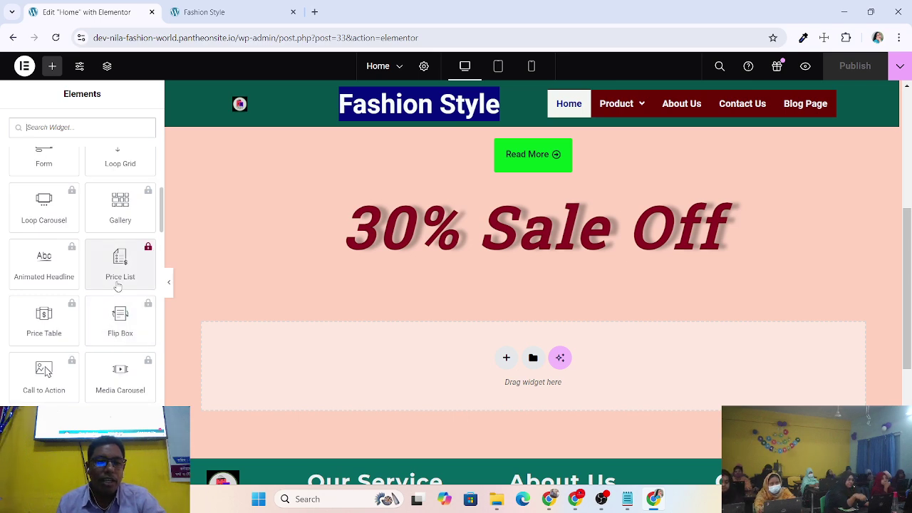
pyautogui.scroll(-1, 104, 329)
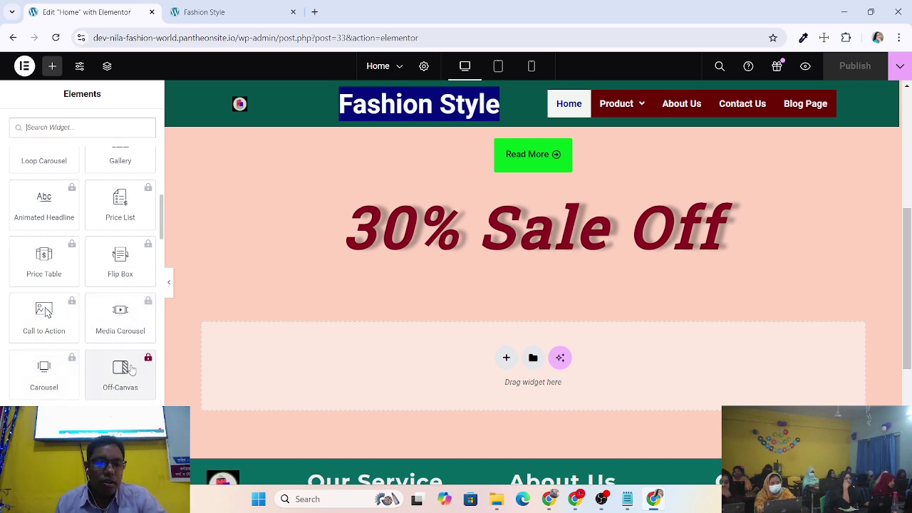
pyautogui.scroll(-1, 124, 367)
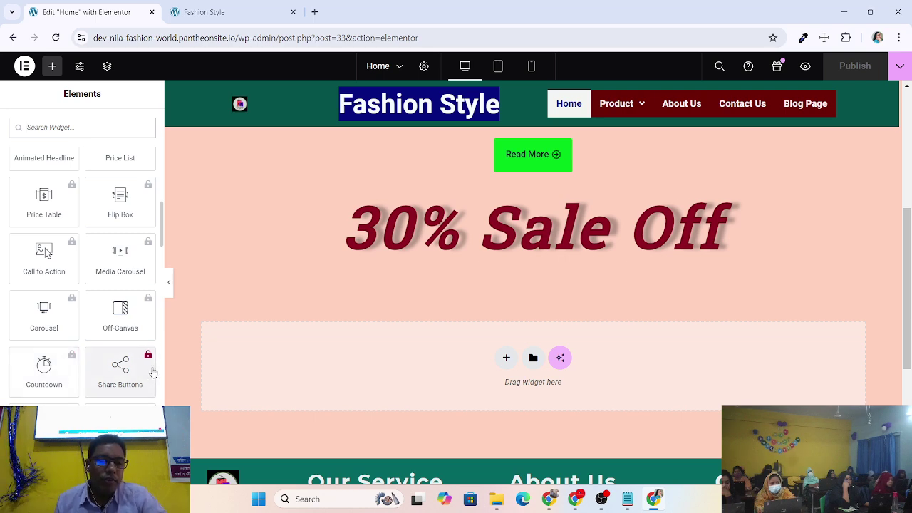
pyautogui.scroll(-1, 145, 384)
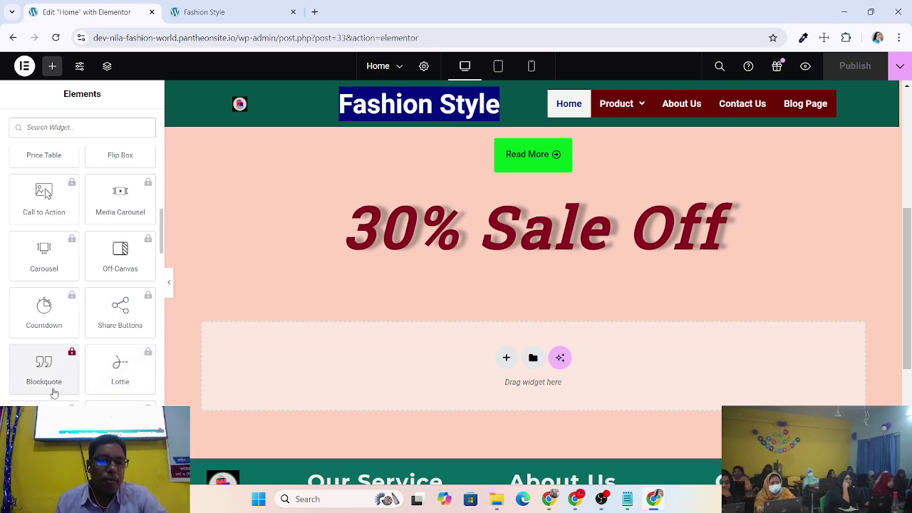
pyautogui.scroll(-1, 110, 390)
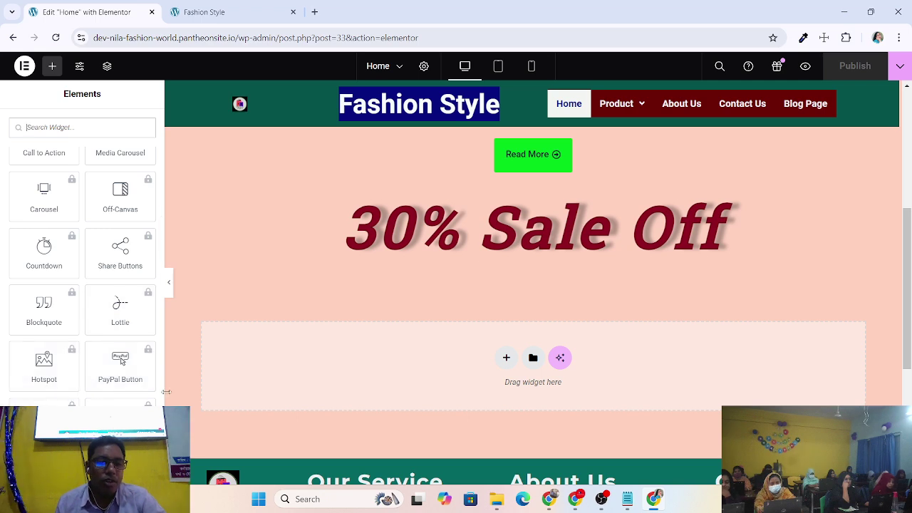
pyautogui.scroll(-3, 139, 392)
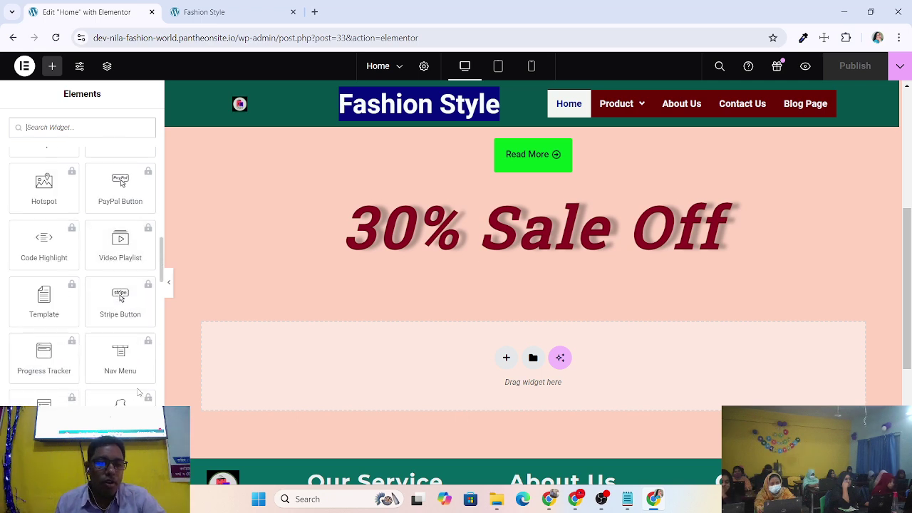
pyautogui.scroll(-6, 139, 390)
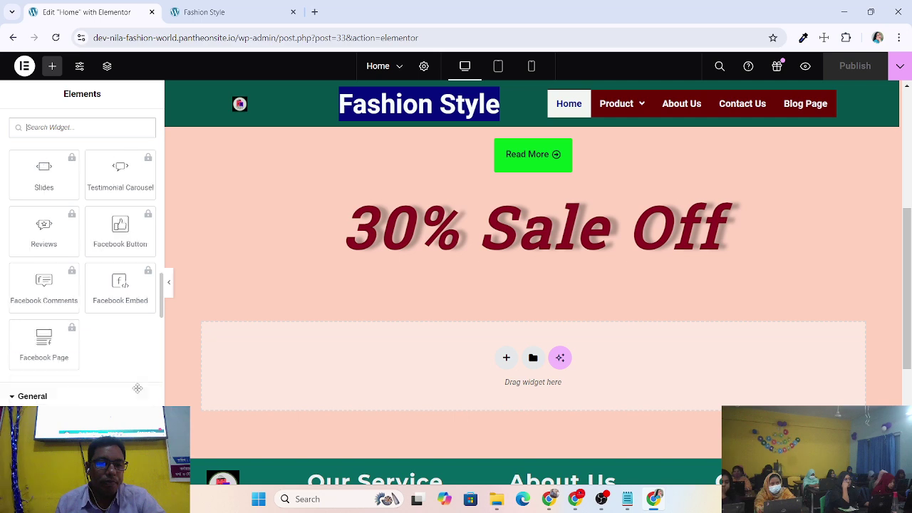
pyautogui.scroll(-10, 139, 392)
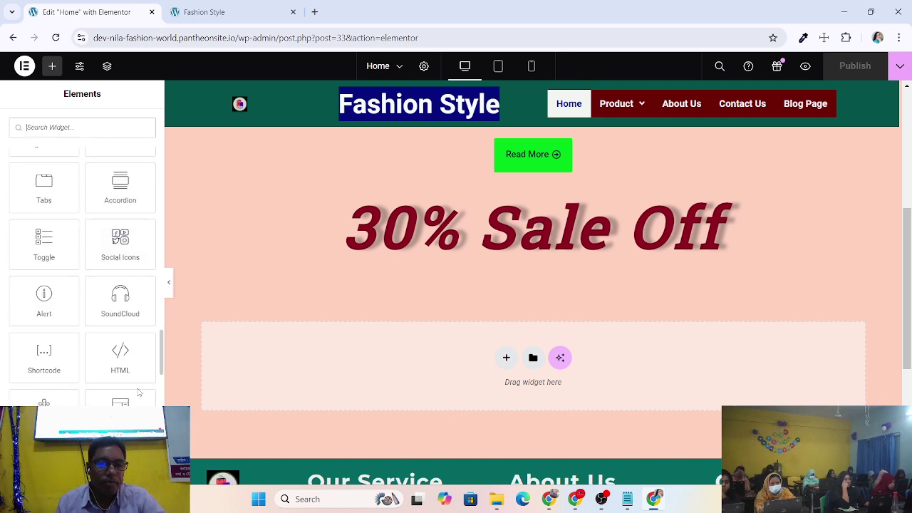
# Examine the rest of the Elementor widget list, covering the Link In Bio, Site and Elementor Header & Footer Builder widgets.
pyautogui.scroll(-2, 138, 392)
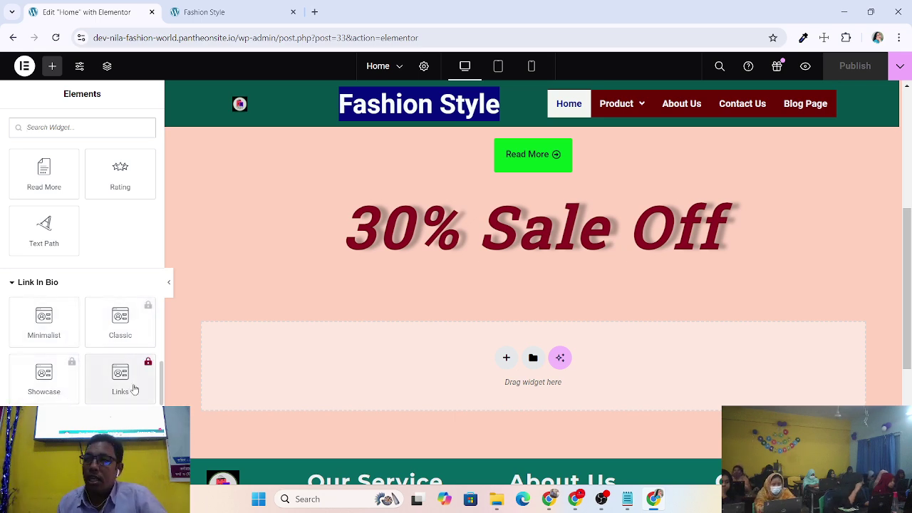
pyautogui.scroll(-5, 133, 389)
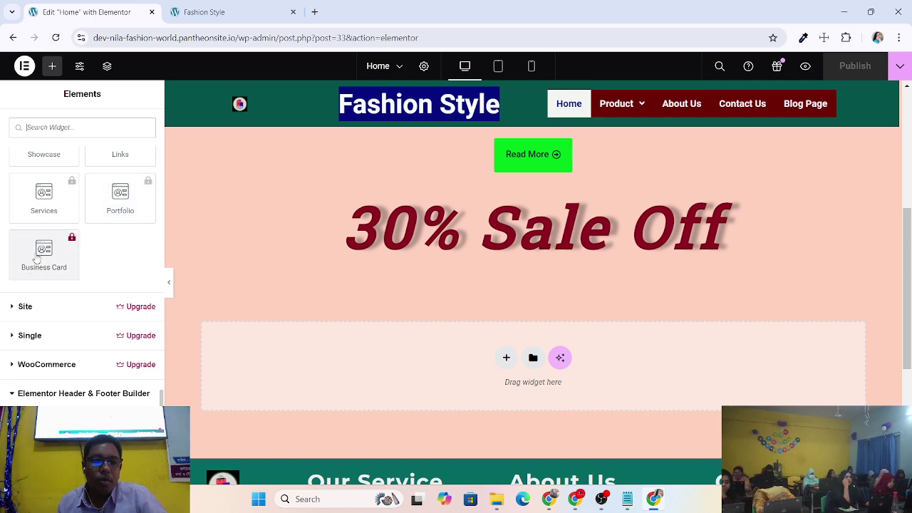
pyautogui.click(52, 309)
pyautogui.scroll(-2, 43, 367)
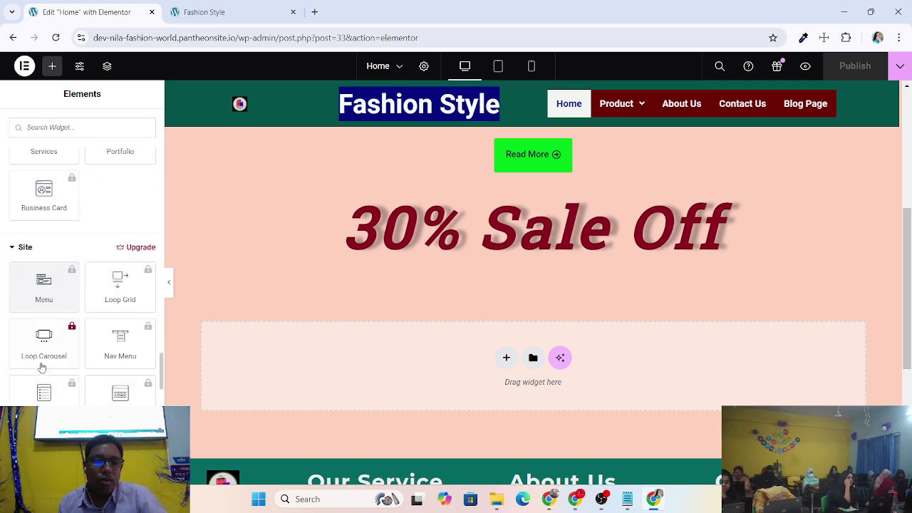
pyautogui.scroll(-10, 87, 276)
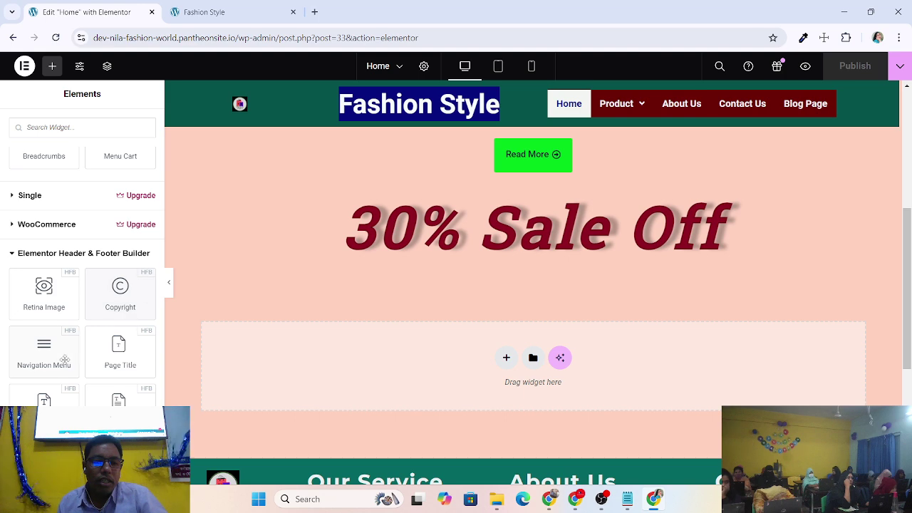
pyautogui.scroll(15, 66, 363)
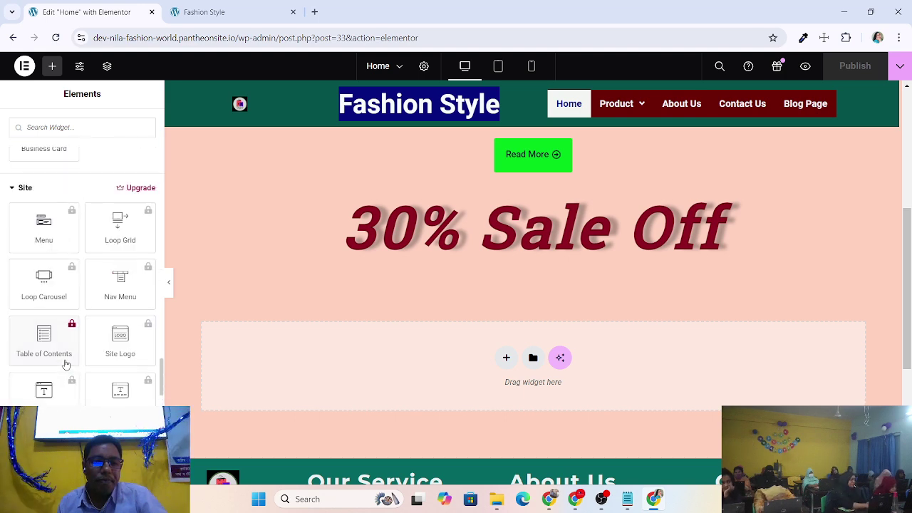
pyautogui.scroll(-12, 66, 365)
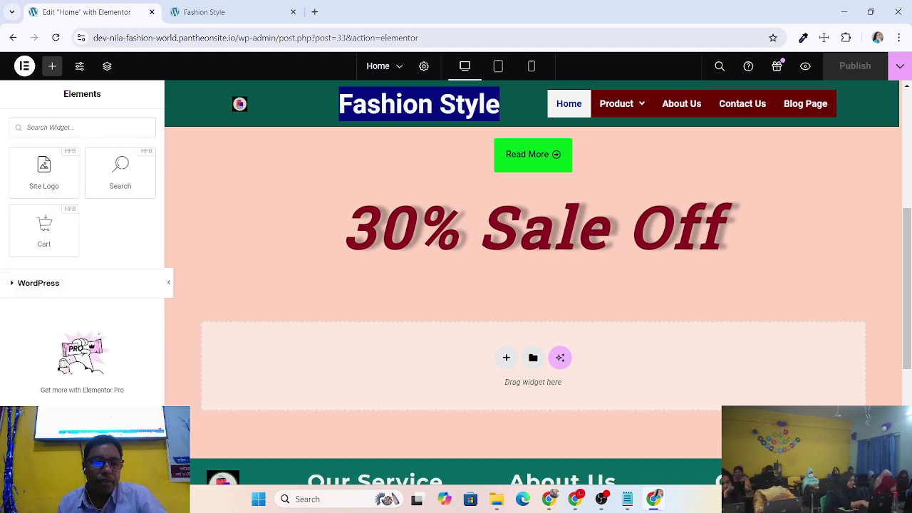
pyautogui.scroll(4, 66, 365)
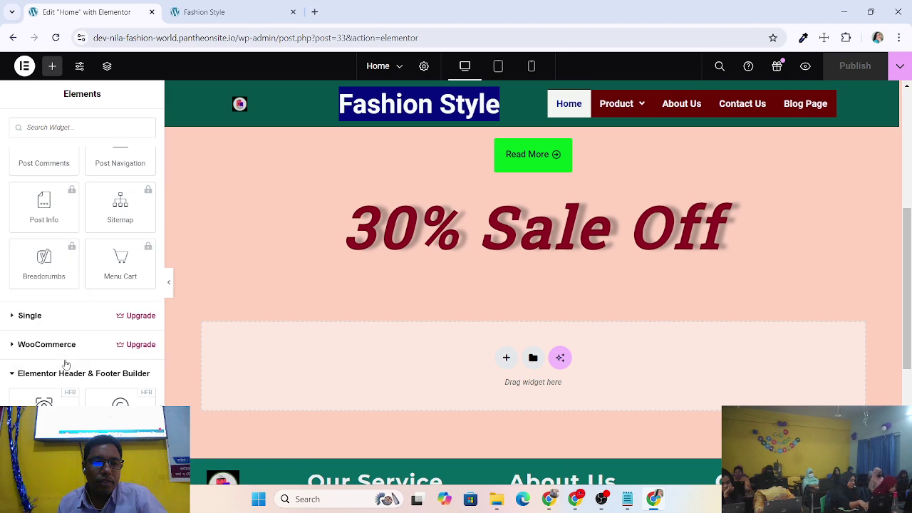
# Expand the Single and WooCommerce widget categories and examine which of their widgets are locked.
pyautogui.click(37, 316)
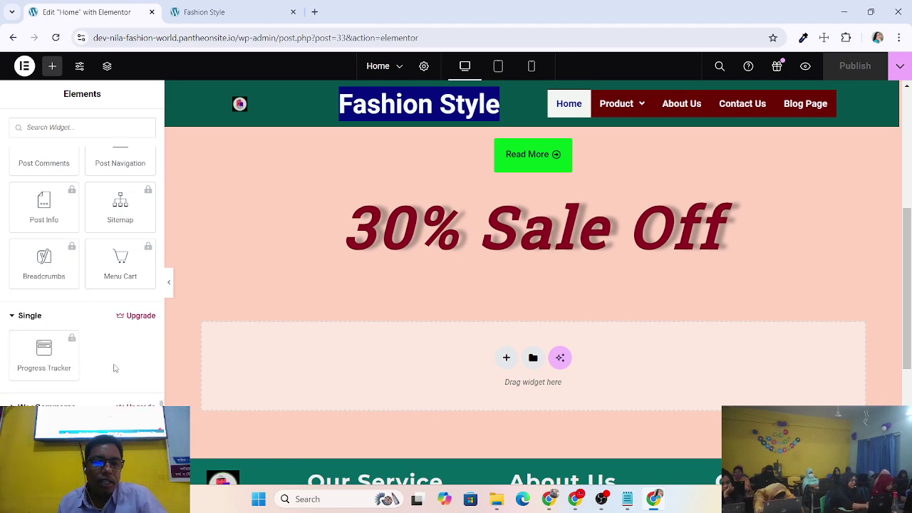
pyautogui.scroll(-3, 104, 356)
pyautogui.click(37, 226)
pyautogui.click(43, 229)
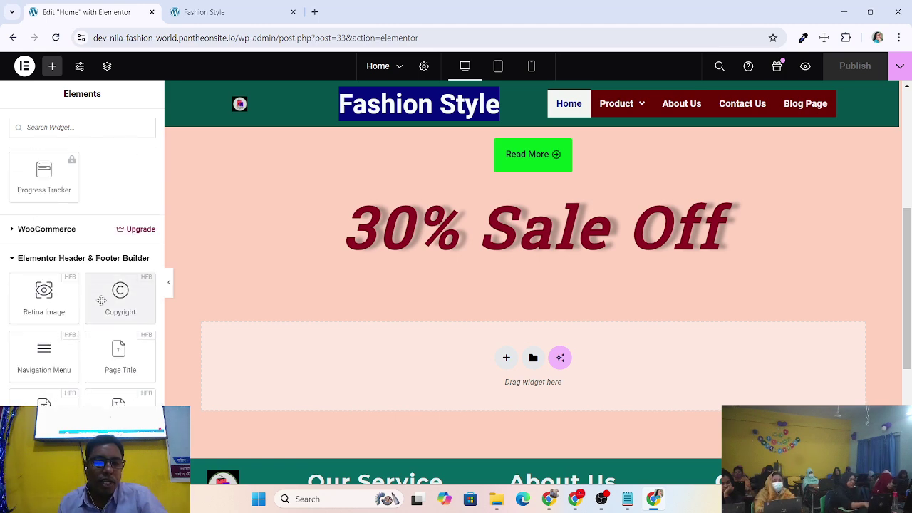
pyautogui.click(81, 239)
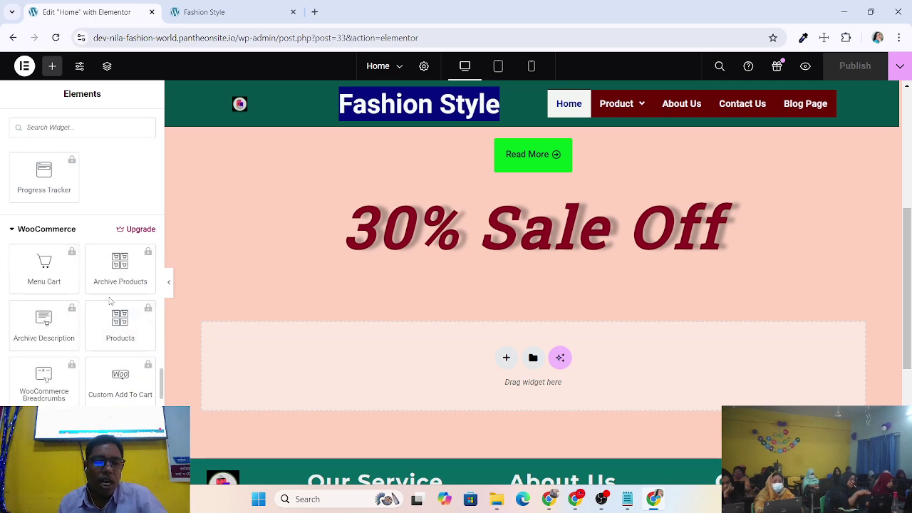
pyautogui.scroll(-5, 110, 301)
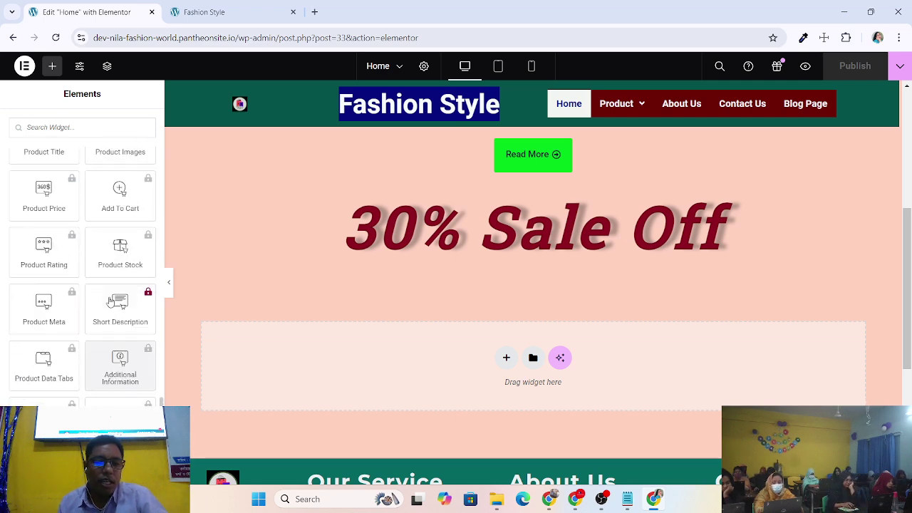
pyautogui.scroll(5, 110, 302)
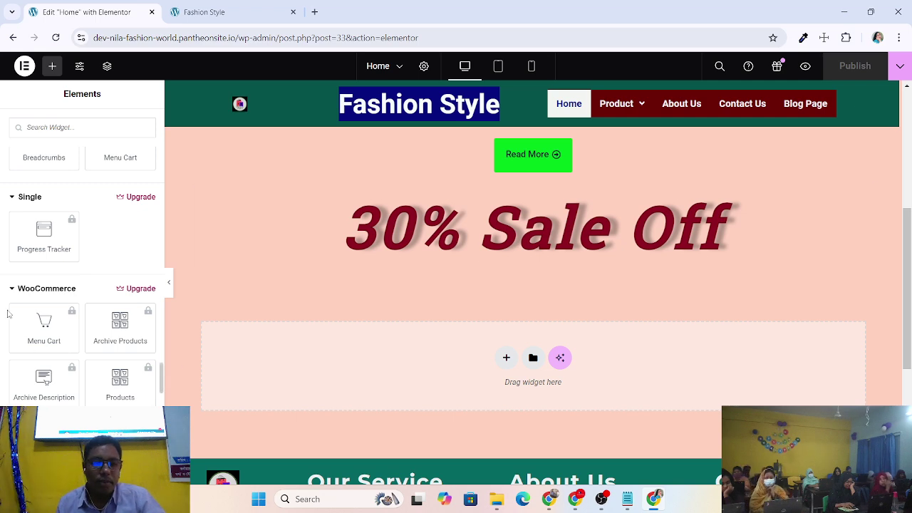
pyautogui.scroll(-15, 8, 314)
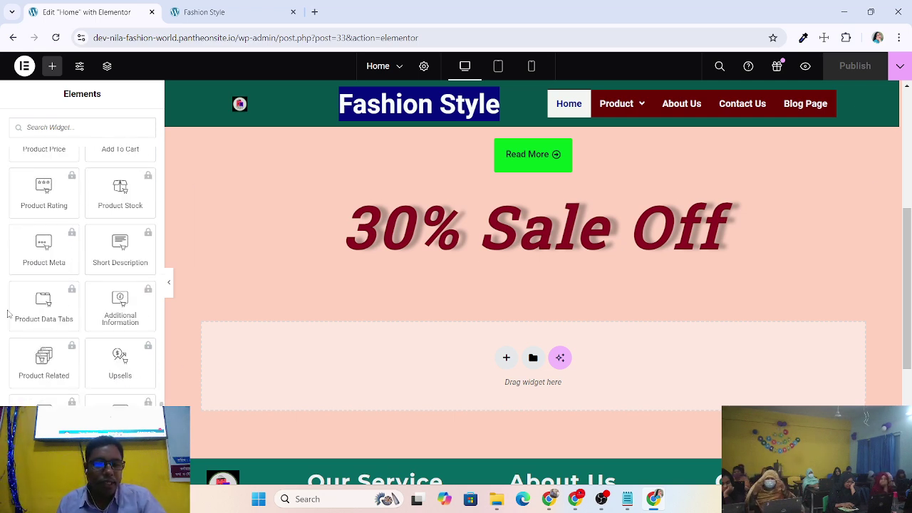
pyautogui.scroll(12, 8, 314)
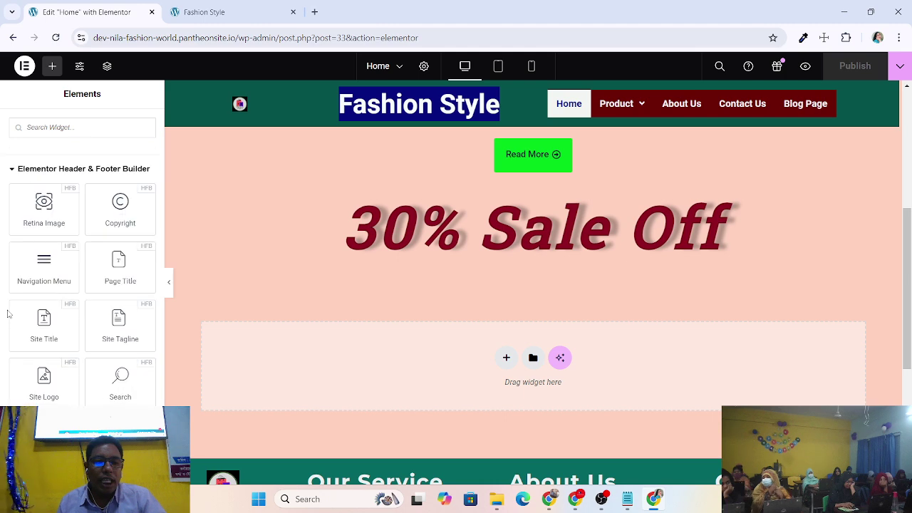
pyautogui.scroll(5, 8, 313)
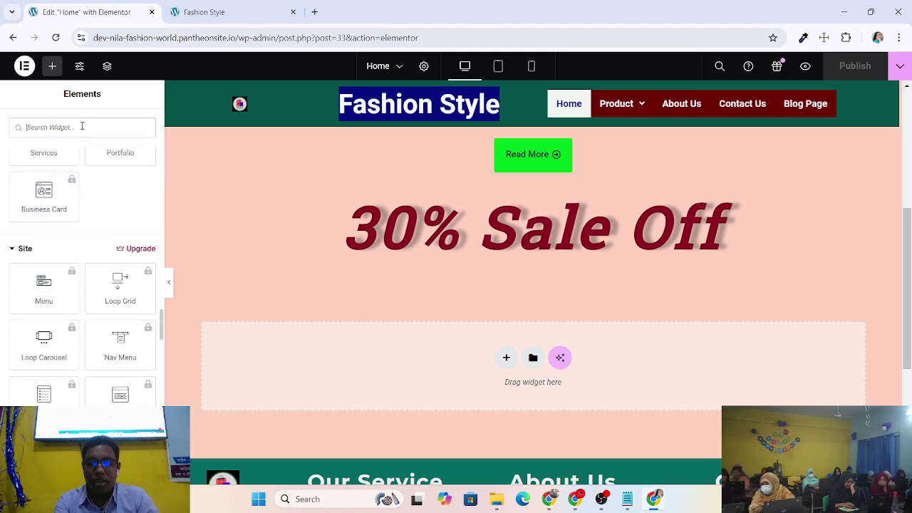
# Search the Elementor widgets for "image" and for "sl" to compare the free and locked ones.
pyautogui.write('imm')
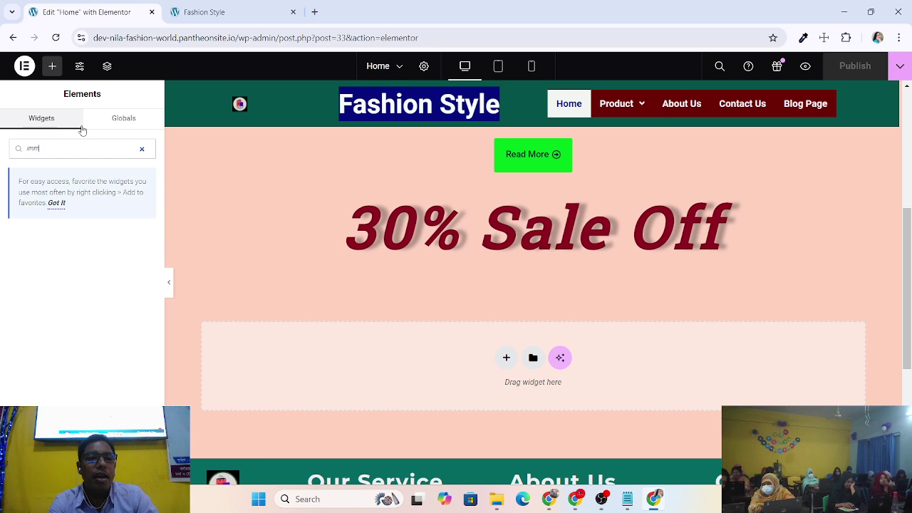
pyautogui.press('BackSpace')
pyautogui.write('age')
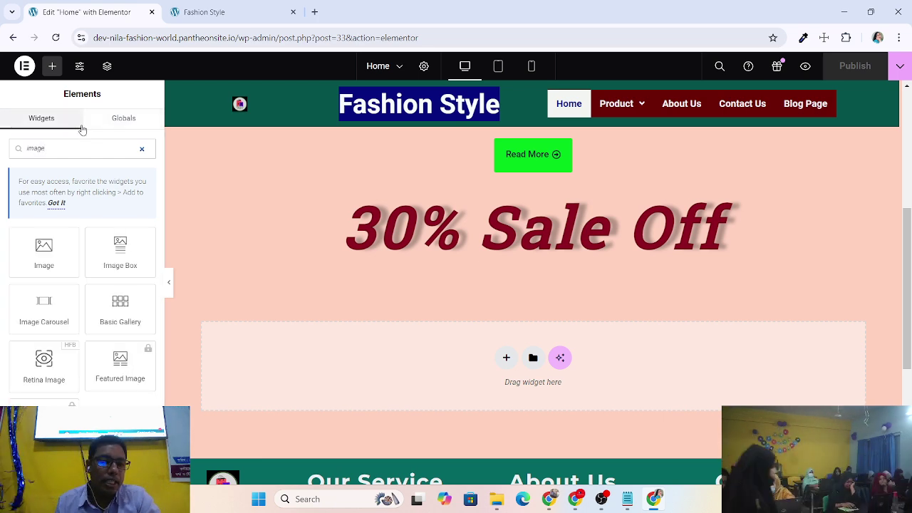
pyautogui.moveTo(43, 246); pyautogui.dragTo(40, 303)
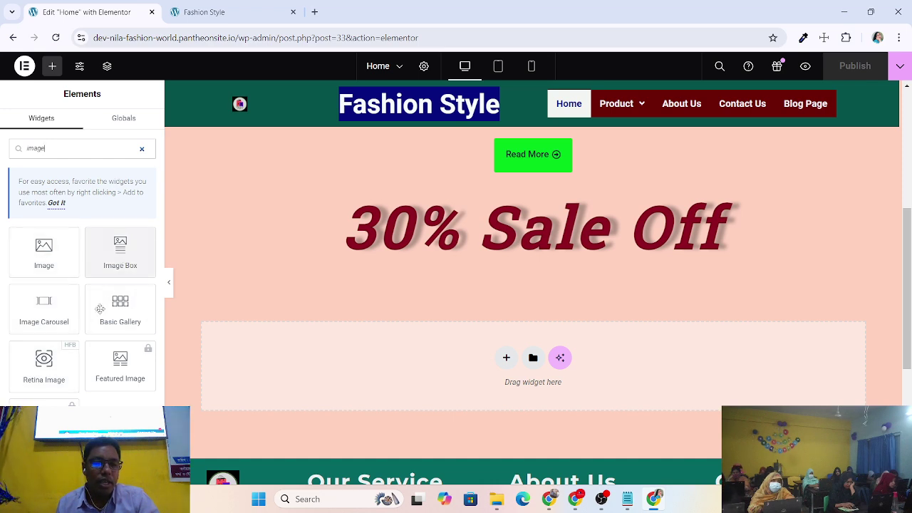
pyautogui.doubleClick(70, 147)
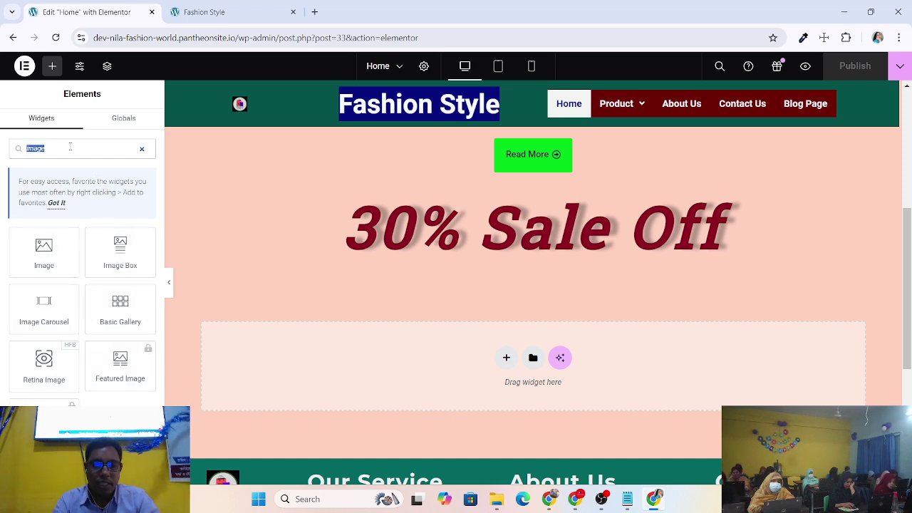
pyautogui.press('BackSpace')
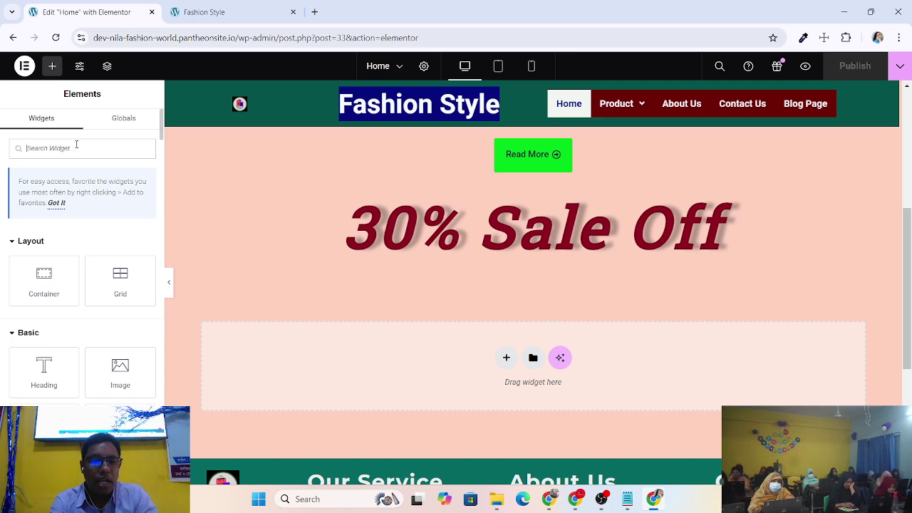
pyautogui.write('sl')
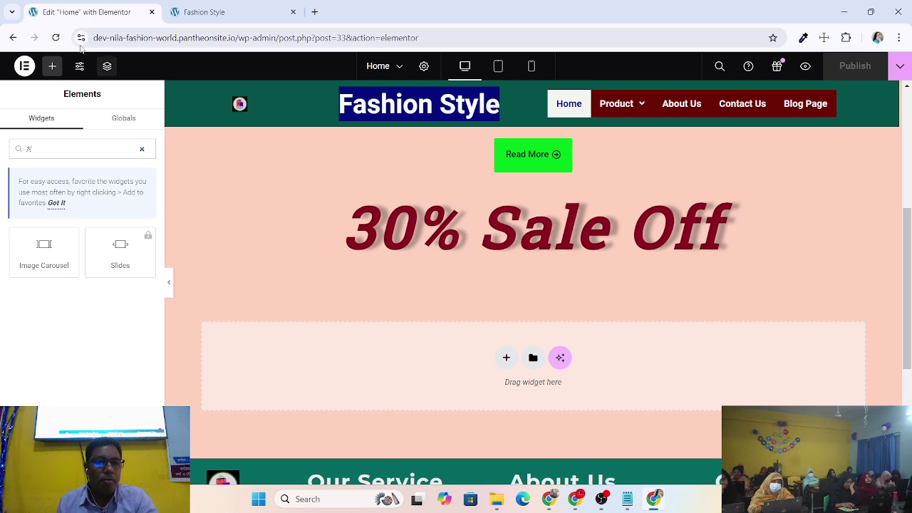
# Leave the Elementor editor for the Fashion Style dashboard and open the site's list of installed plugins.
pyautogui.click(26, 66)
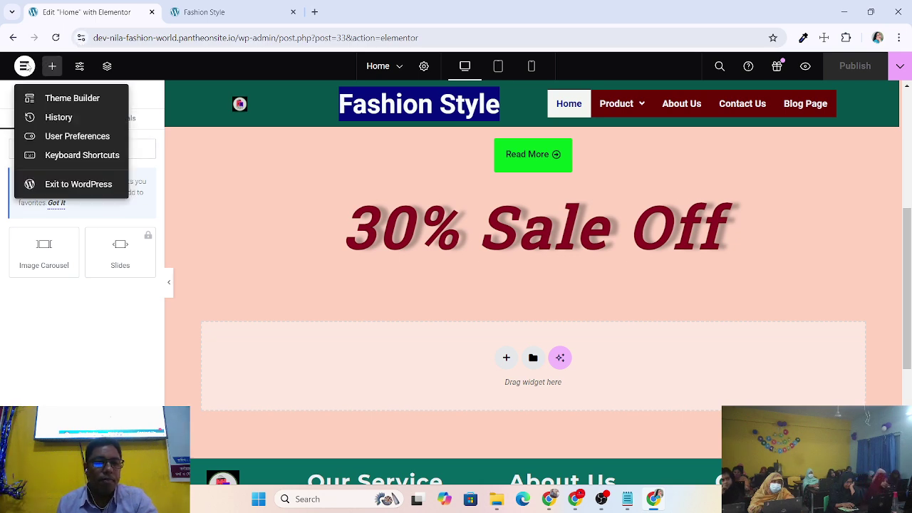
pyautogui.click(13, 37)
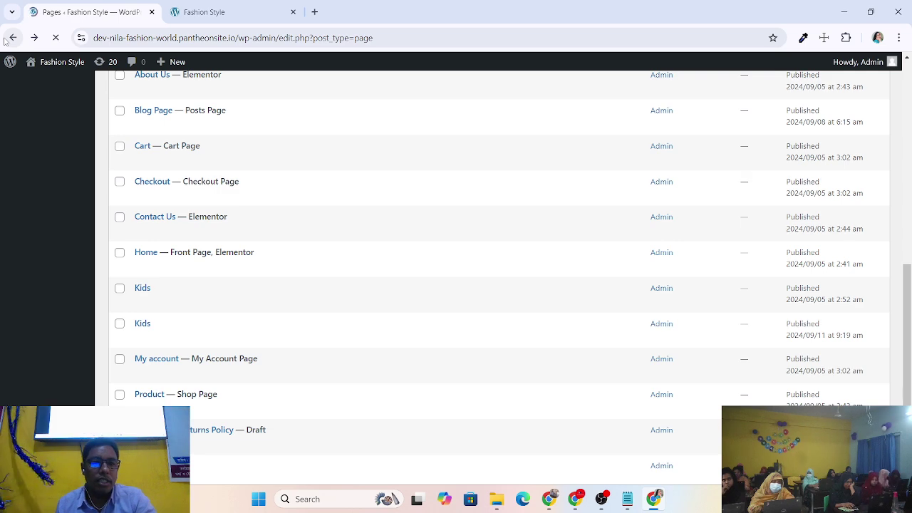
pyautogui.click(6, 40)
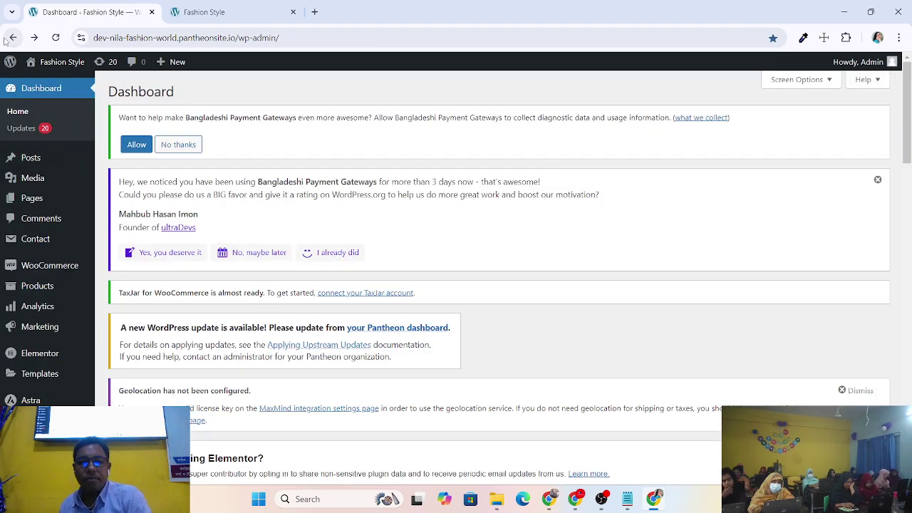
pyautogui.scroll(-3, 25, 326)
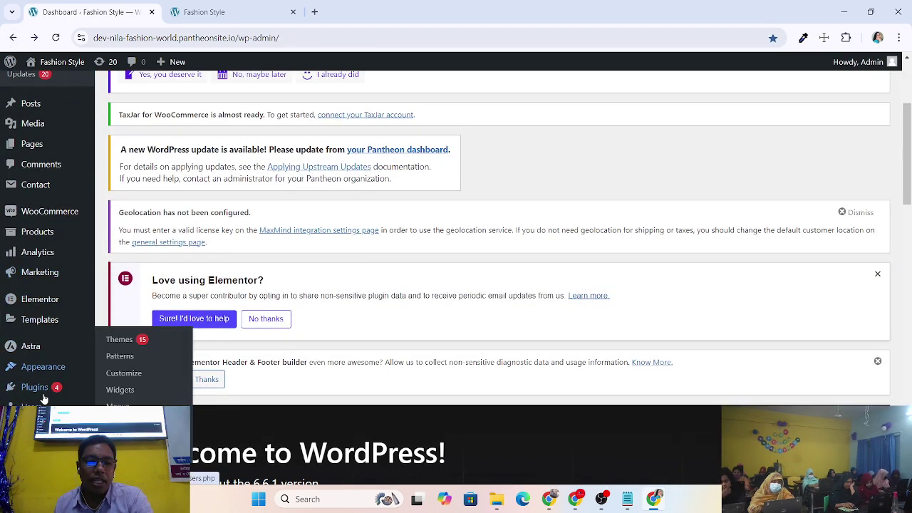
pyautogui.click(35, 388)
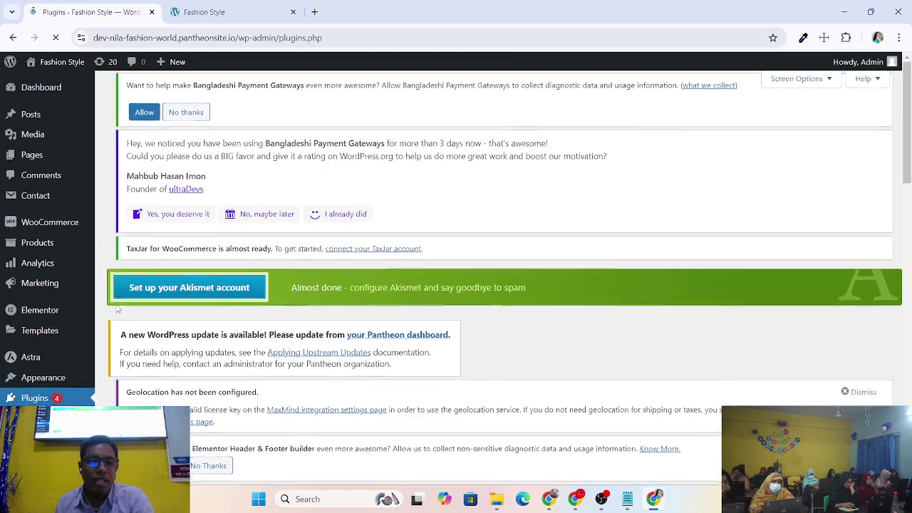
# Start adding a new plugin and open the form for uploading a plugin in .zip format.
pyautogui.scroll(-2, 118, 310)
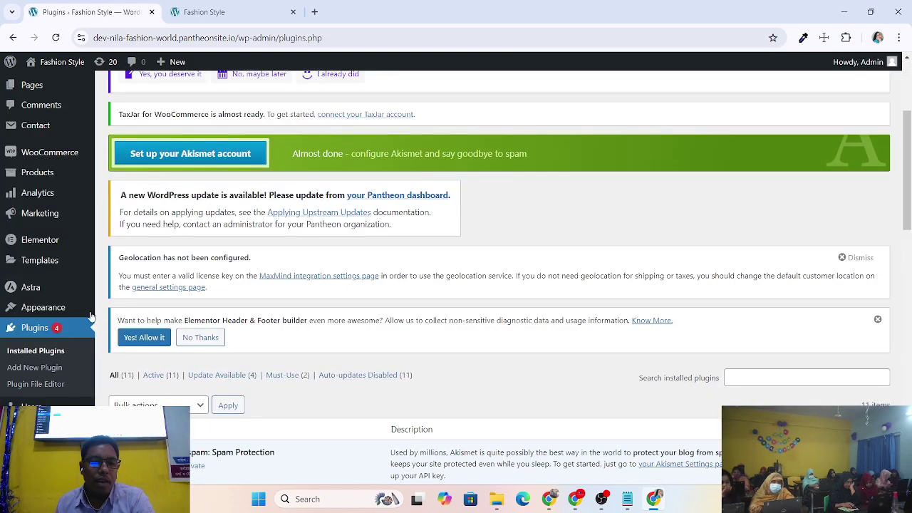
pyautogui.scroll(3, 180, 139)
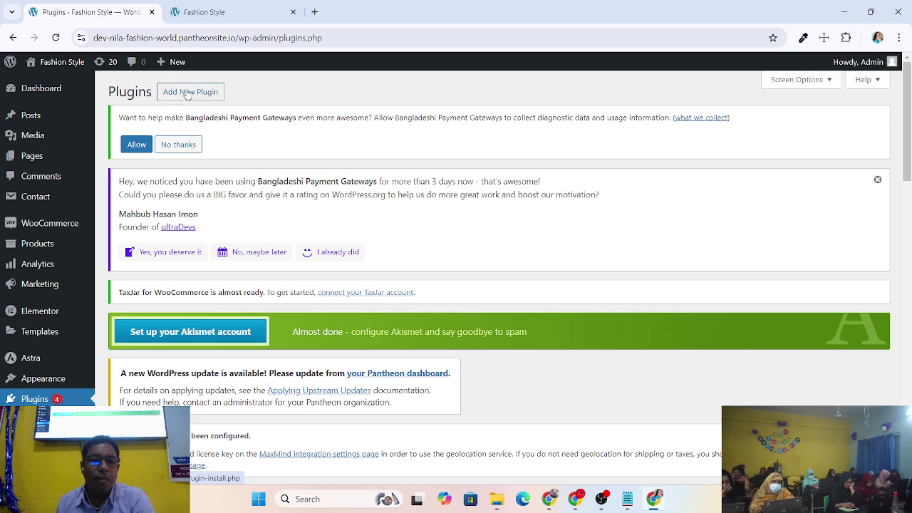
pyautogui.click(187, 95)
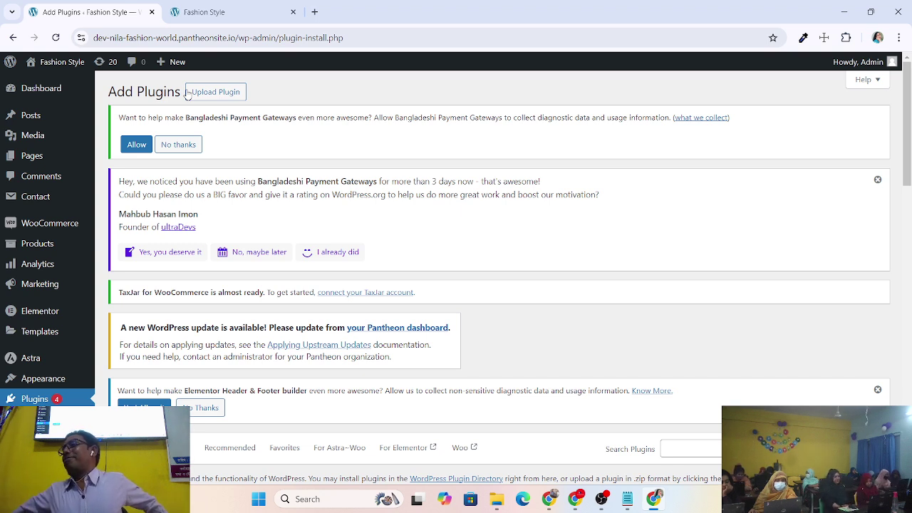
pyautogui.click(191, 93)
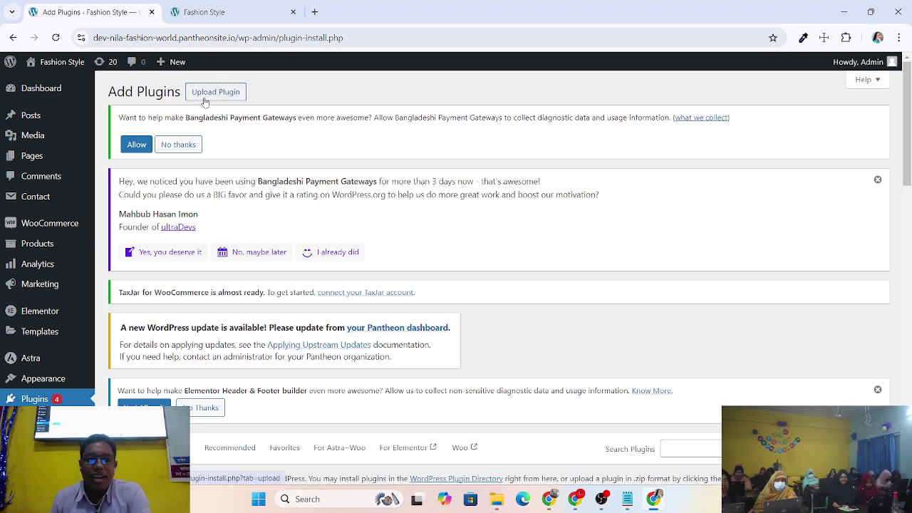
pyautogui.click(214, 98)
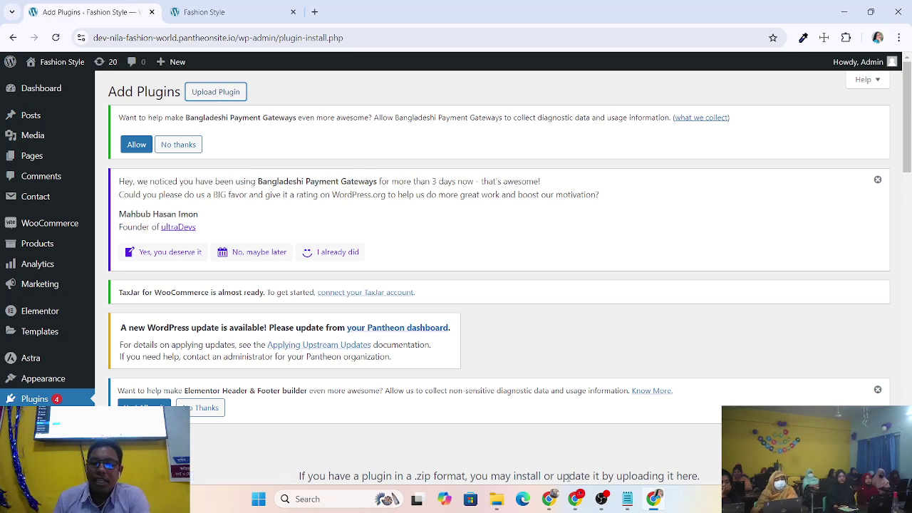
# Check the other Chrome profile's download history for pro-elements.zip and return to the Fashion Style plugin upload page.
pyautogui.click(549, 499)
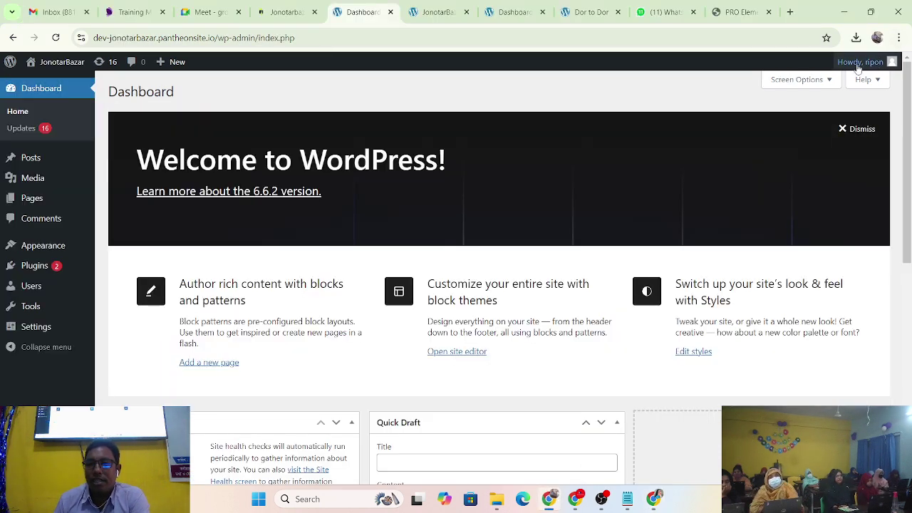
pyautogui.click(899, 37)
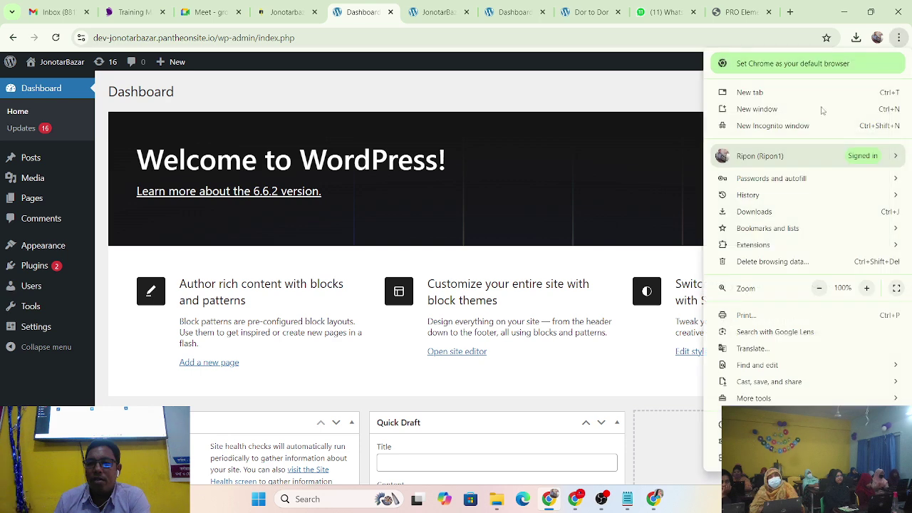
pyautogui.click(755, 212)
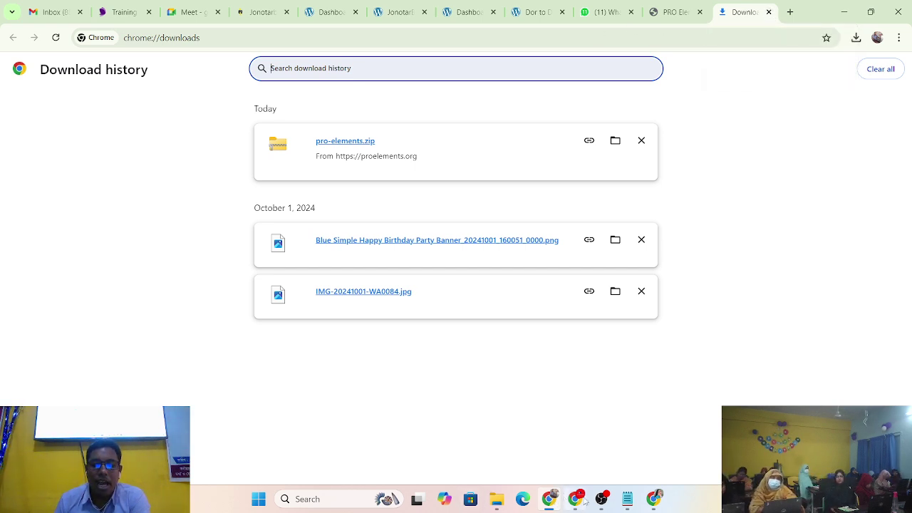
pyautogui.click(653, 499)
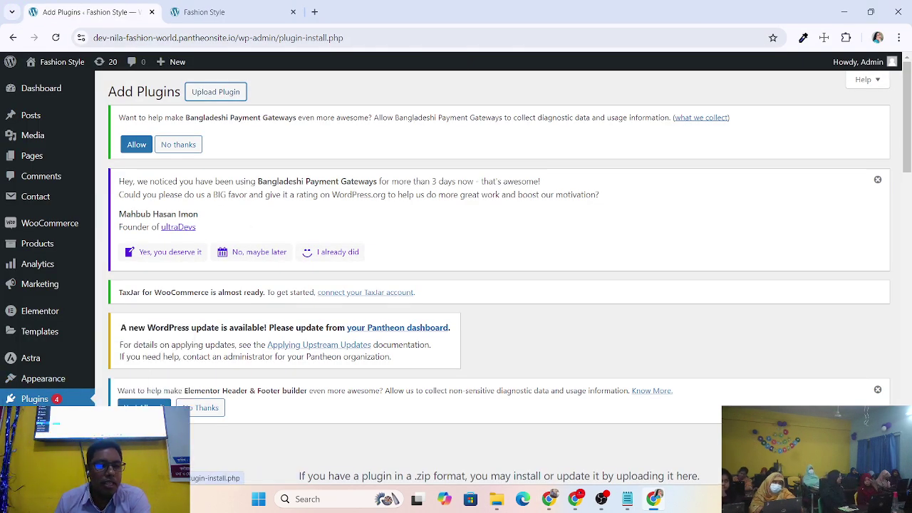
# Reopen the page for adding new plugins and show its form for uploading a plugin in .zip format.
pyautogui.click(44, 438)
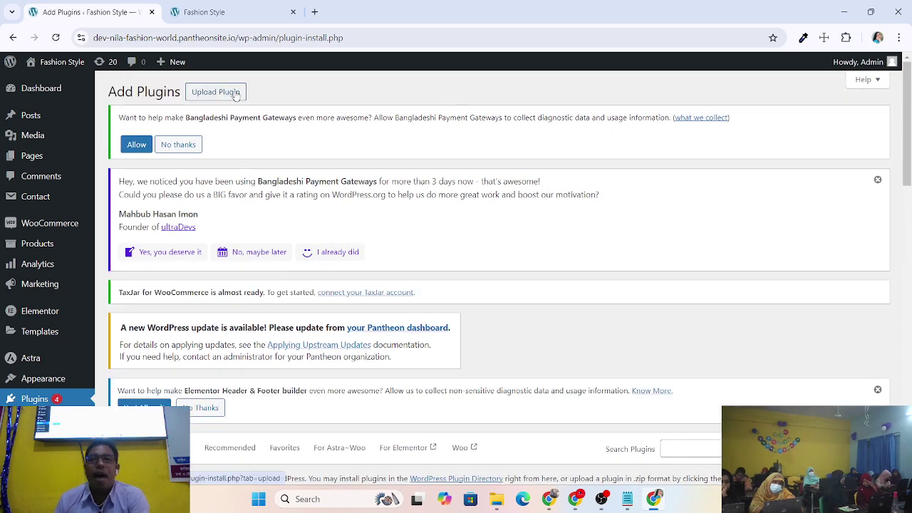
pyautogui.click(235, 93)
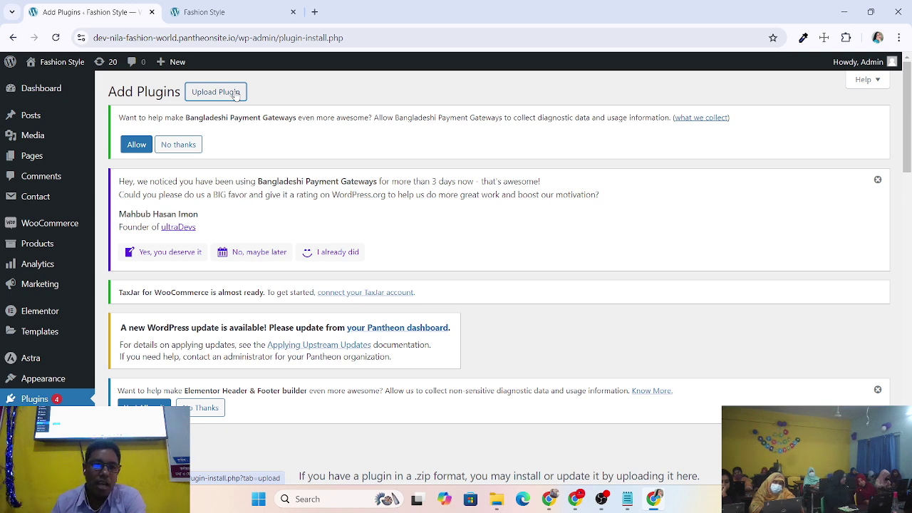
pyautogui.click(235, 93)
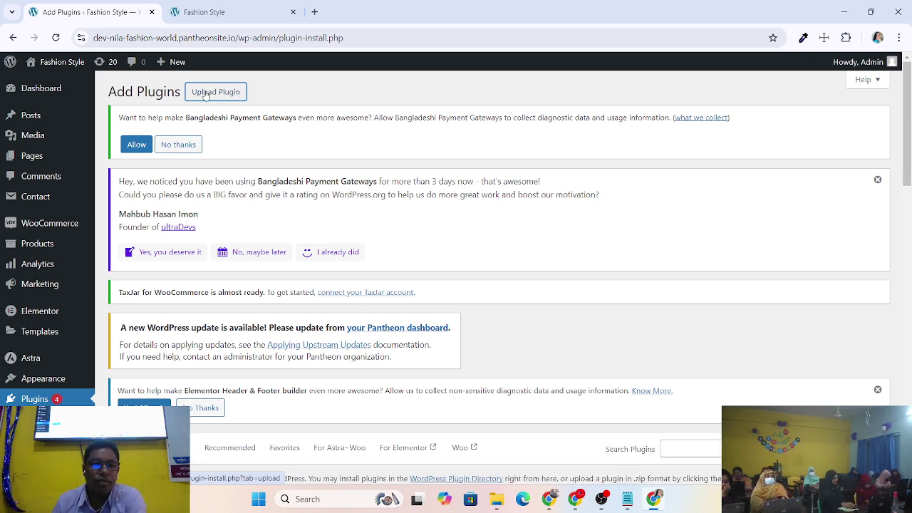
pyautogui.click(205, 95)
pyautogui.scroll(-5, 289, 271)
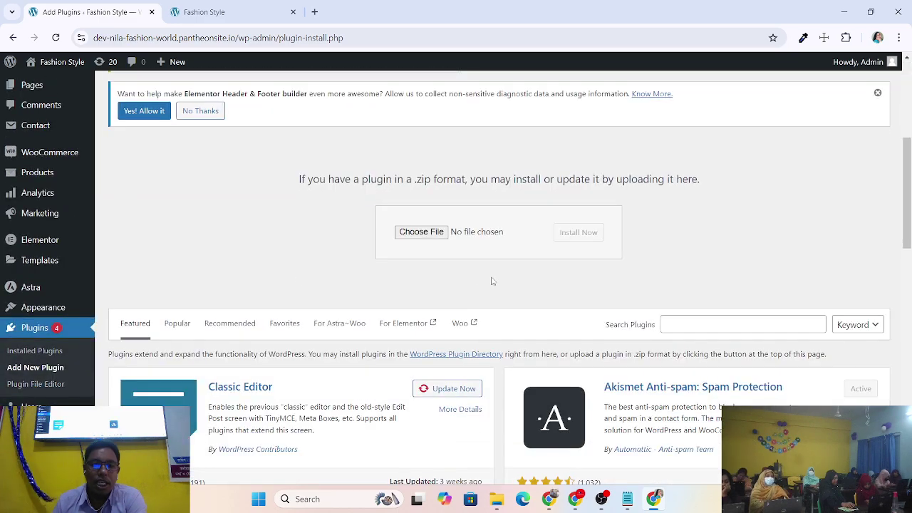
pyautogui.scroll(5, 289, 271)
pyautogui.click(200, 98)
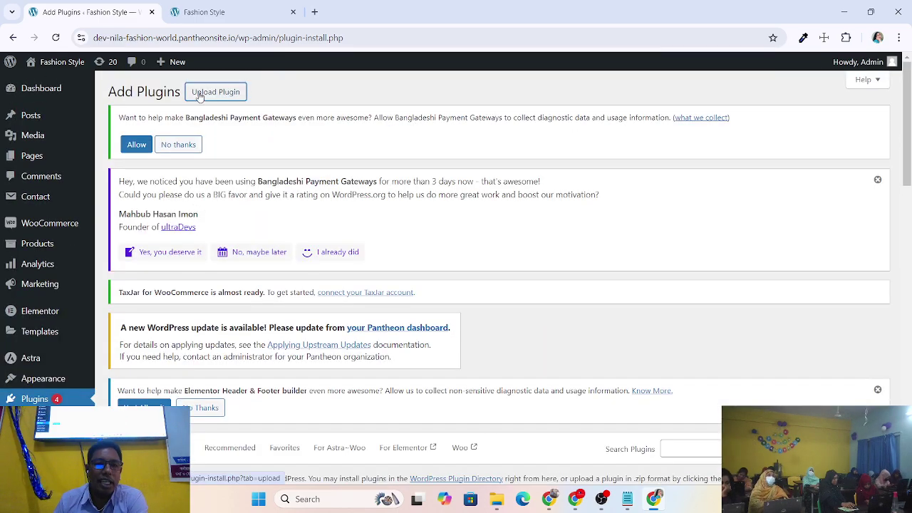
pyautogui.scroll(-5, 312, 240)
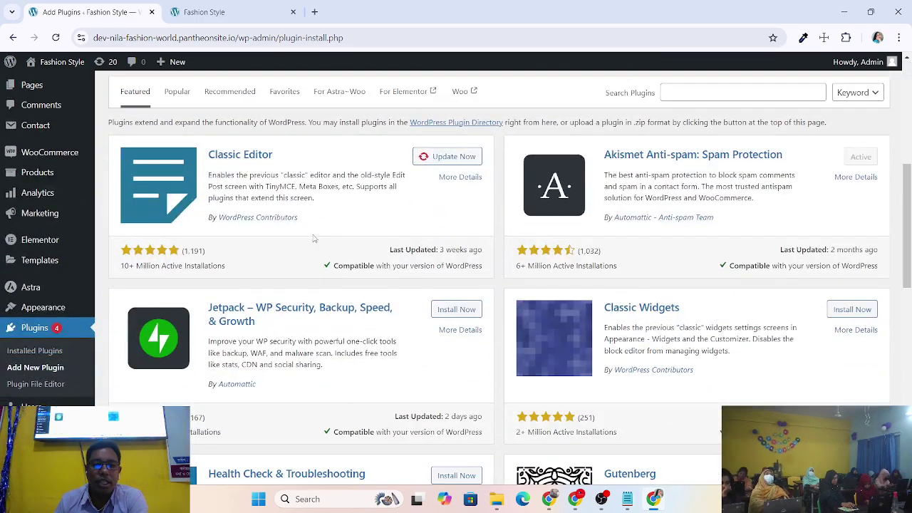
pyautogui.scroll(5, 312, 240)
pyautogui.click(216, 98)
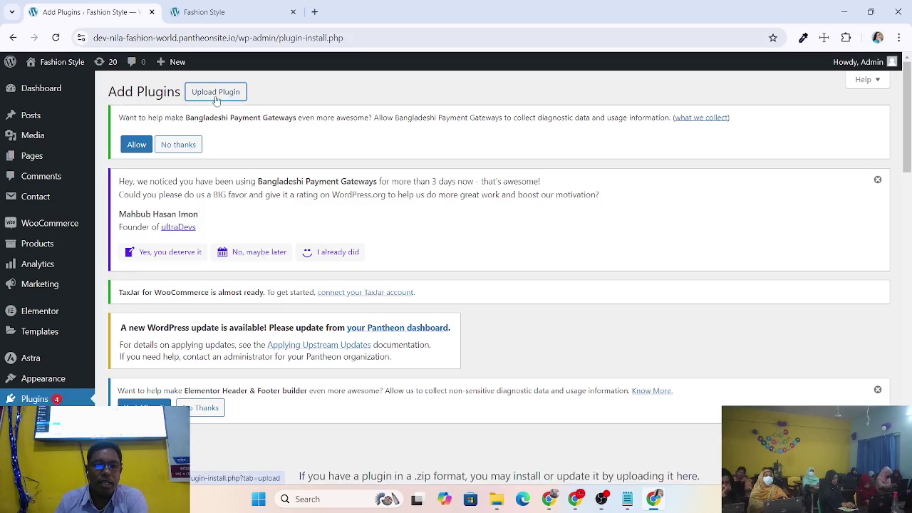
# Select pro-elements.zip from the Downloads folder and install it as an uploaded plugin.
pyautogui.scroll(-3, 401, 267)
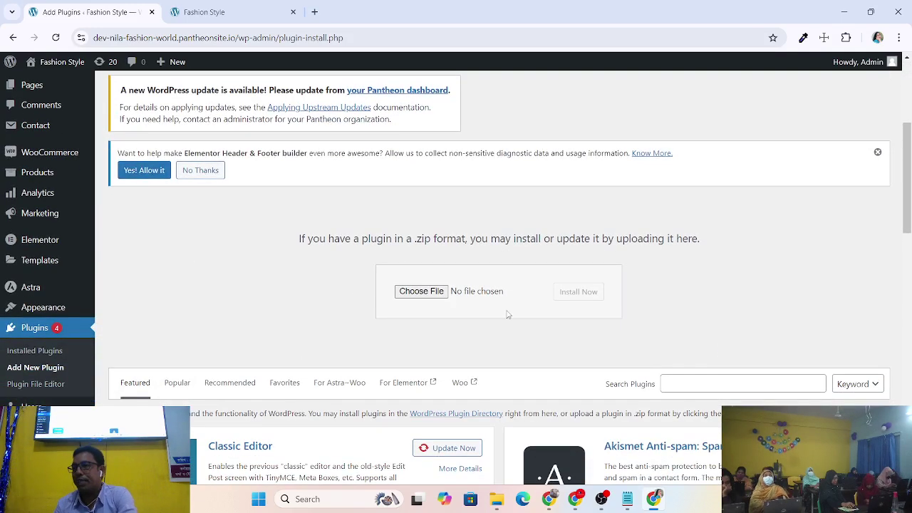
pyautogui.click(421, 292)
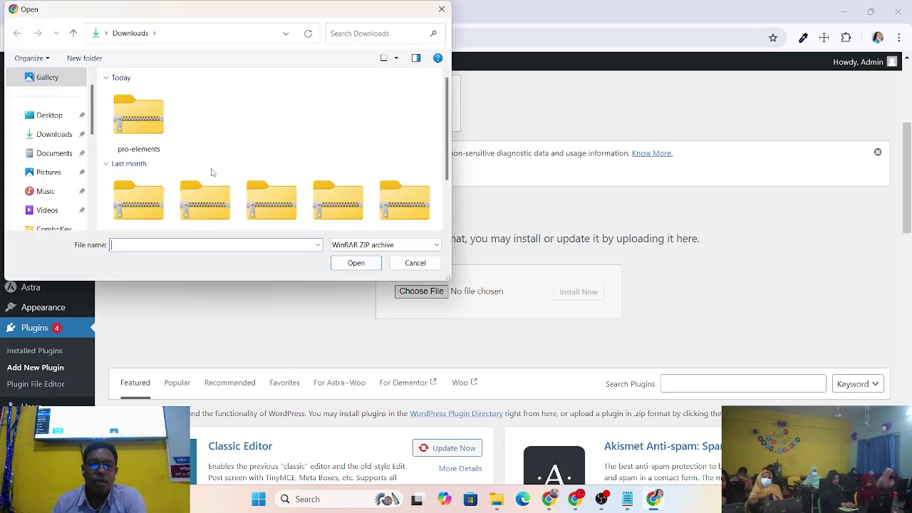
pyautogui.click(143, 131)
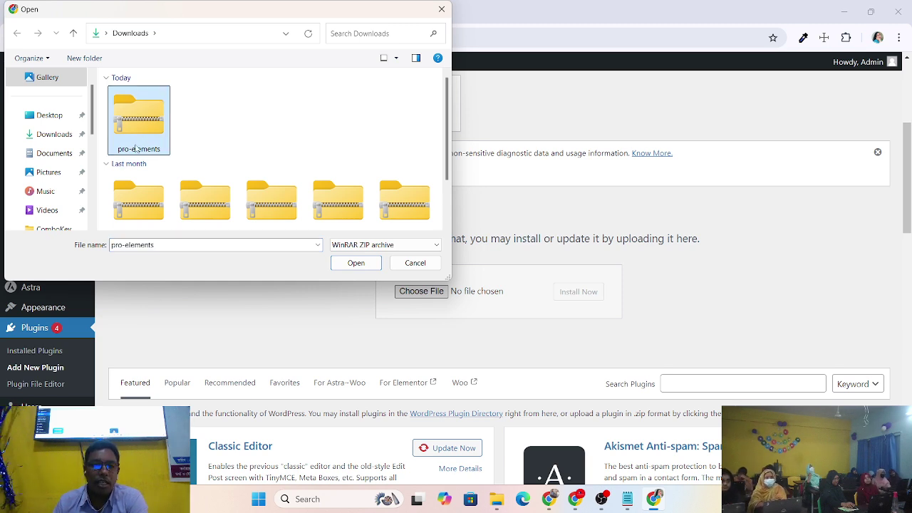
pyautogui.click(69, 136)
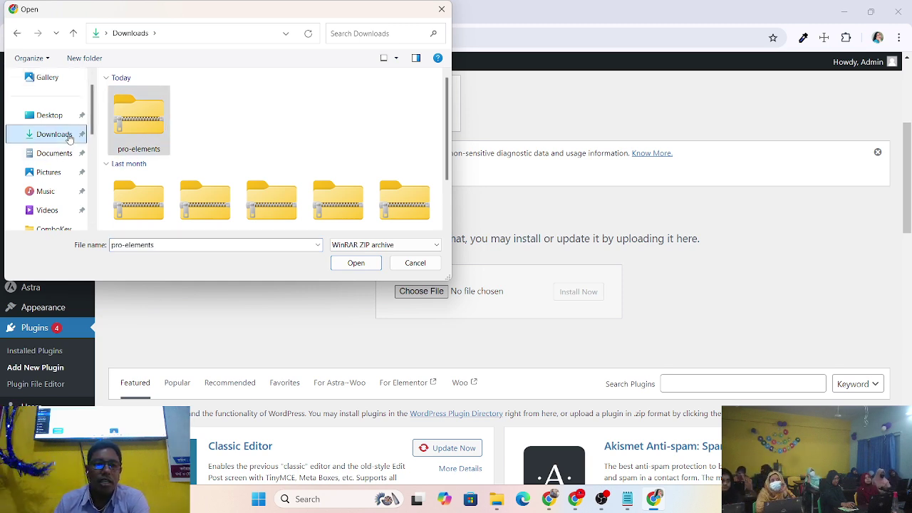
pyautogui.doubleClick(142, 131)
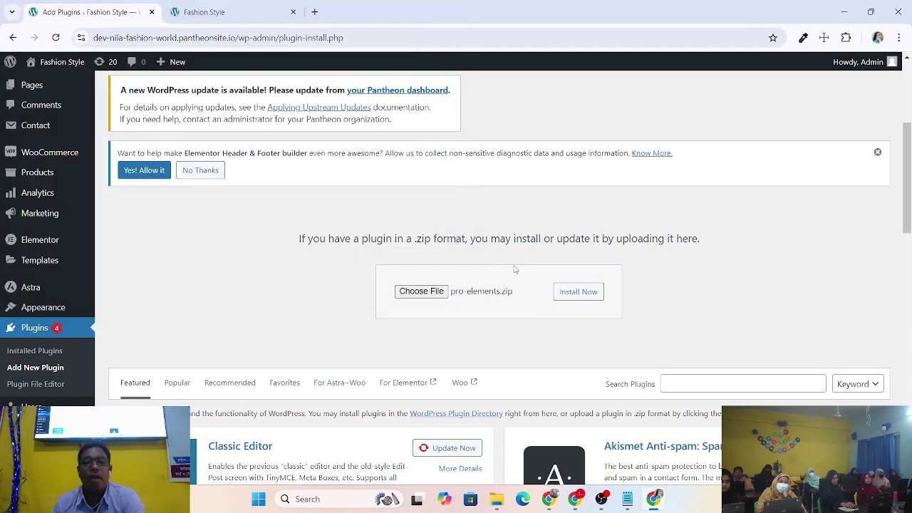
pyautogui.click(585, 297)
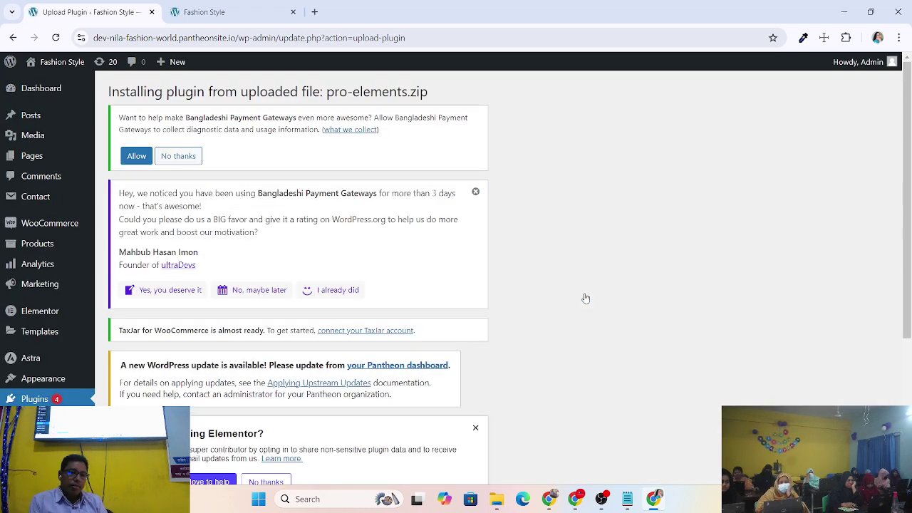
# Activate the plugin just installed from pro-elements.zip.
pyautogui.scroll(-3, 332, 339)
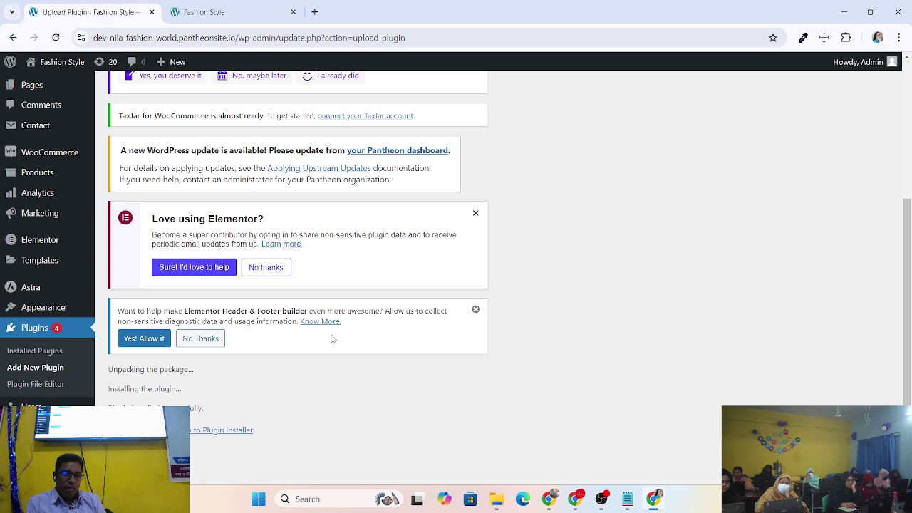
pyautogui.scroll(3, 207, 387)
pyautogui.scroll(-3, 207, 388)
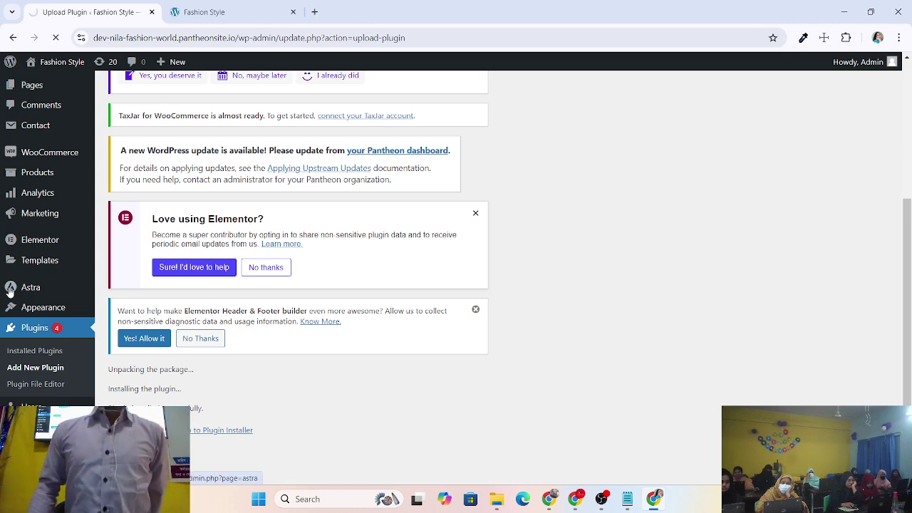
pyautogui.moveTo(9, 289)
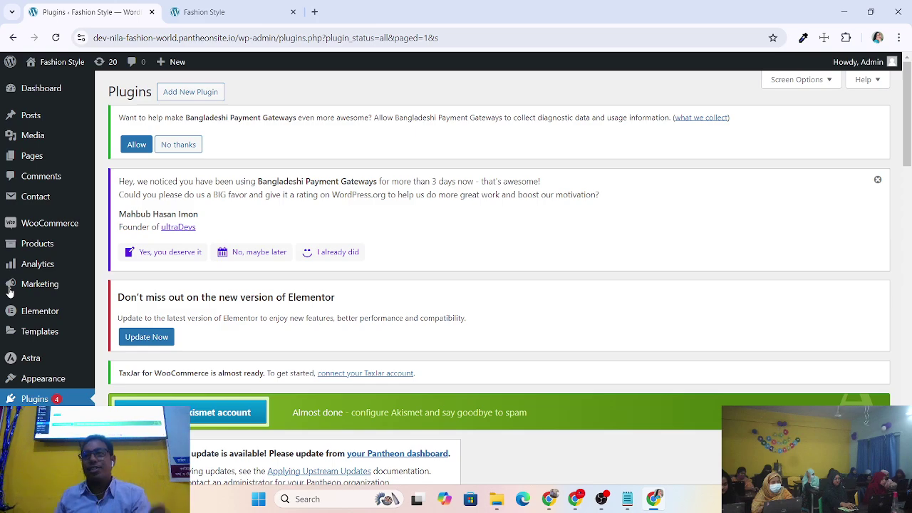
# Check the notices above the installed plugins list for the outcome of the activation.
pyautogui.scroll(-10, 316, 203)
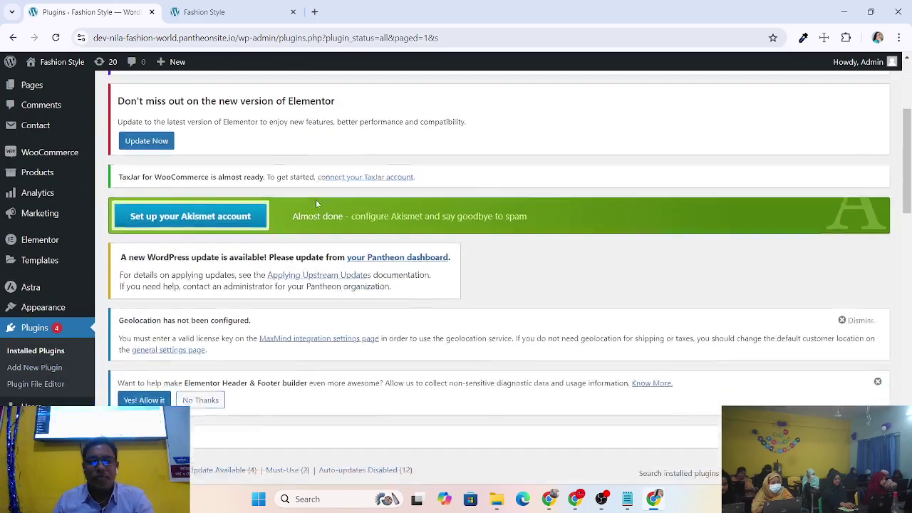
pyautogui.scroll(5, 318, 263)
pyautogui.scroll(-3, 319, 263)
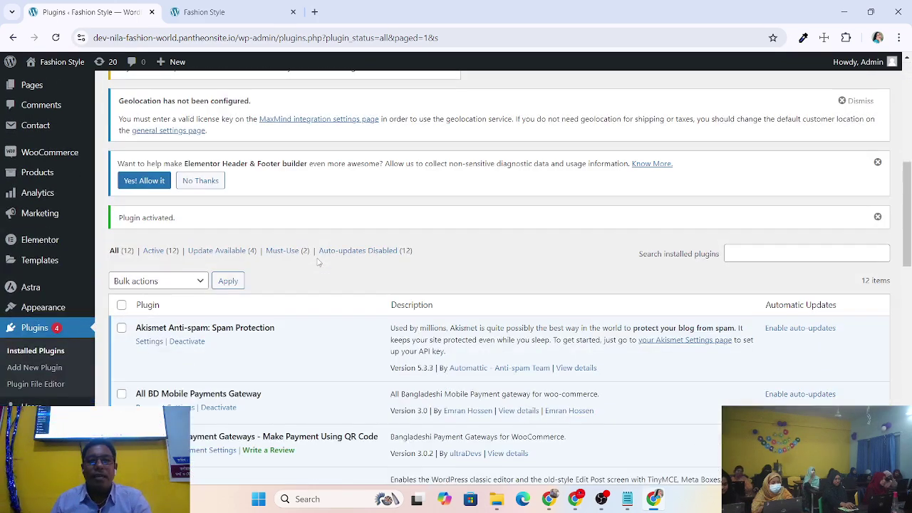
pyautogui.scroll(4, 319, 263)
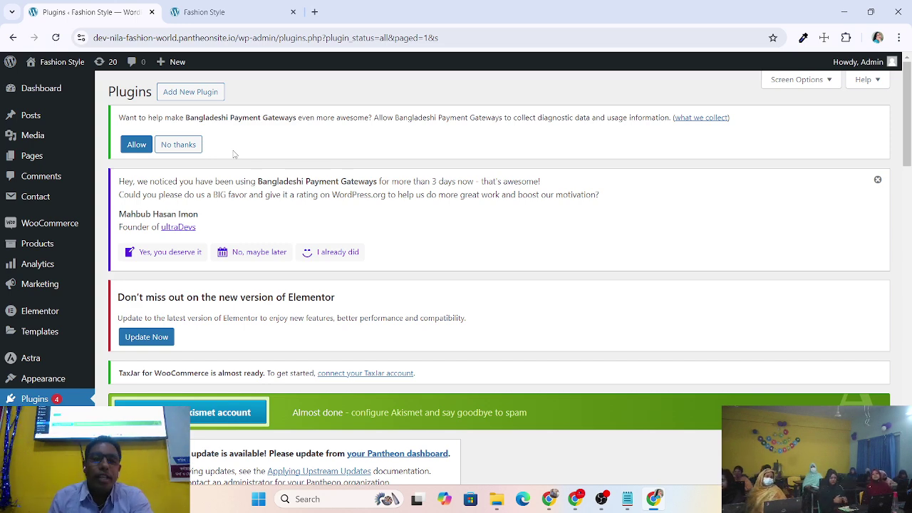
pyautogui.scroll(-4, 253, 151)
pyautogui.scroll(4, 282, 141)
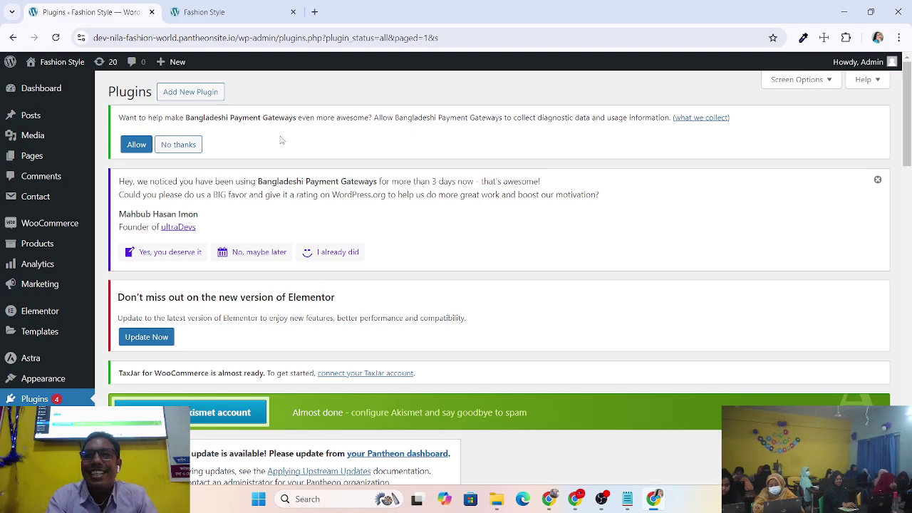
# Look through the installed plugins to locate the PRO Elements entry and compare it with the Elementor entry.
pyautogui.scroll(-10, 281, 140)
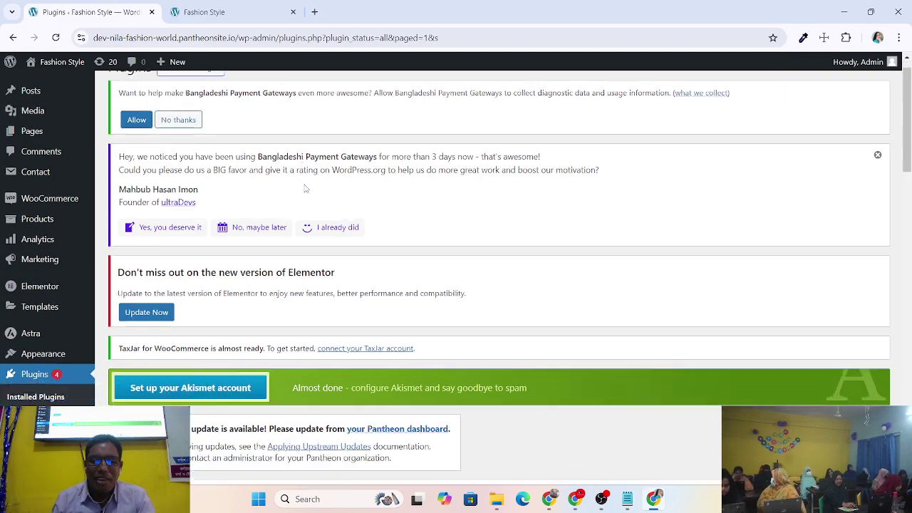
pyautogui.scroll(-1, 327, 211)
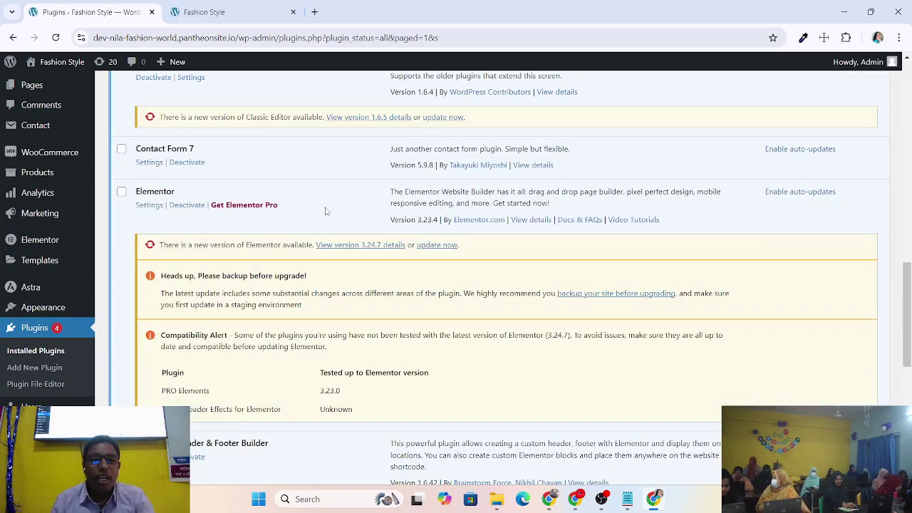
pyautogui.scroll(2, 326, 211)
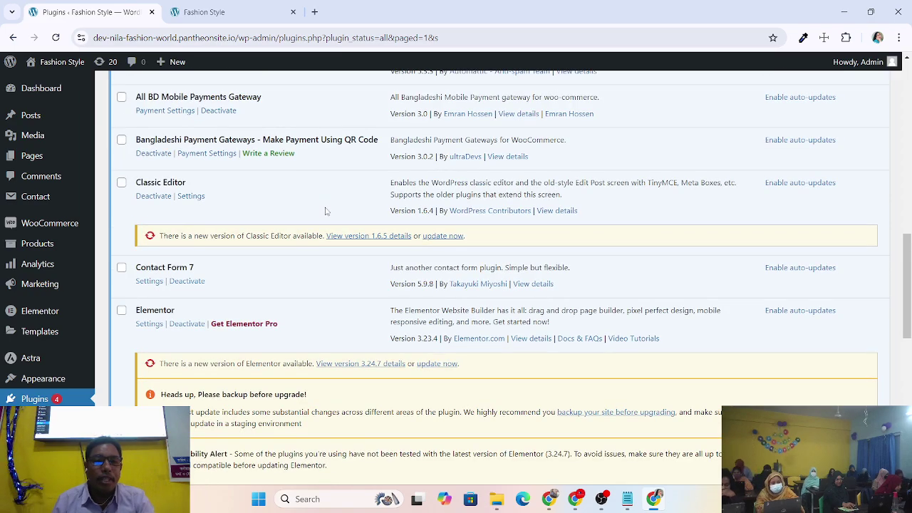
pyautogui.scroll(-8, 326, 211)
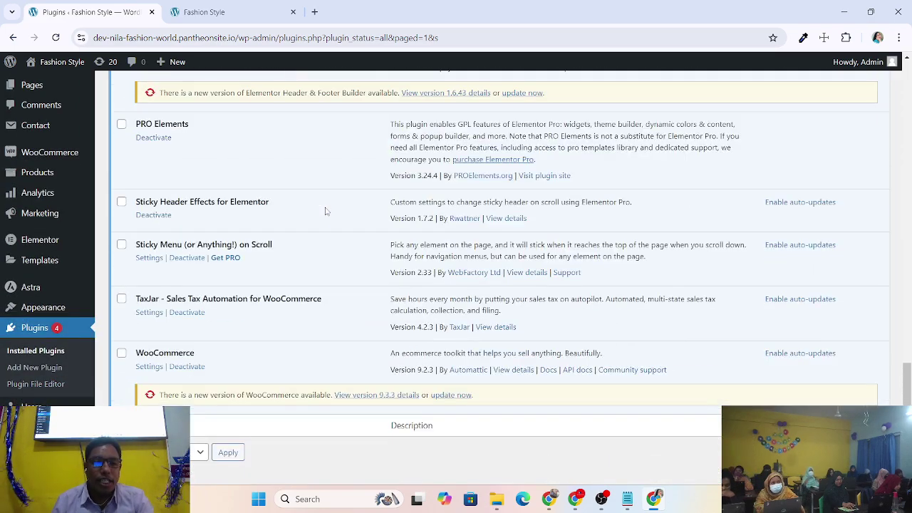
pyautogui.scroll(-1, 325, 211)
pyautogui.scroll(5, 326, 211)
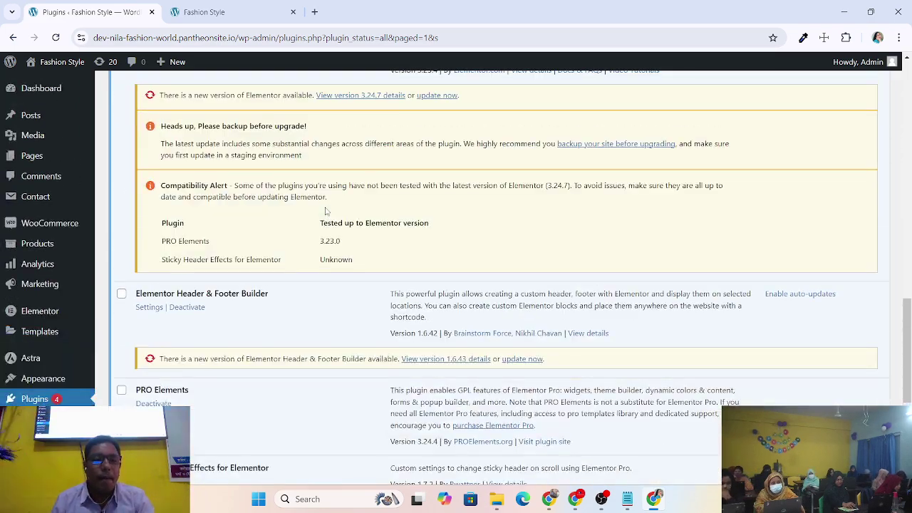
pyautogui.scroll(10, 326, 211)
pyautogui.scroll(-4, 325, 211)
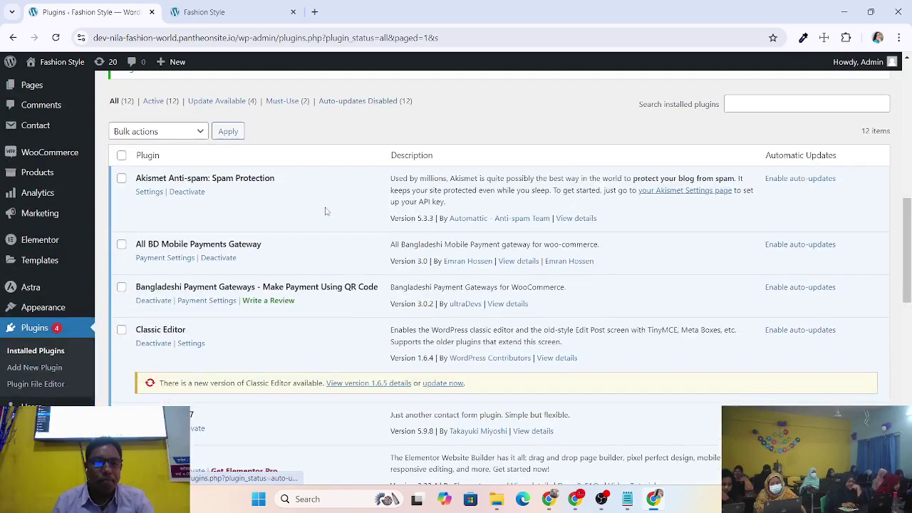
pyautogui.scroll(-3, 325, 211)
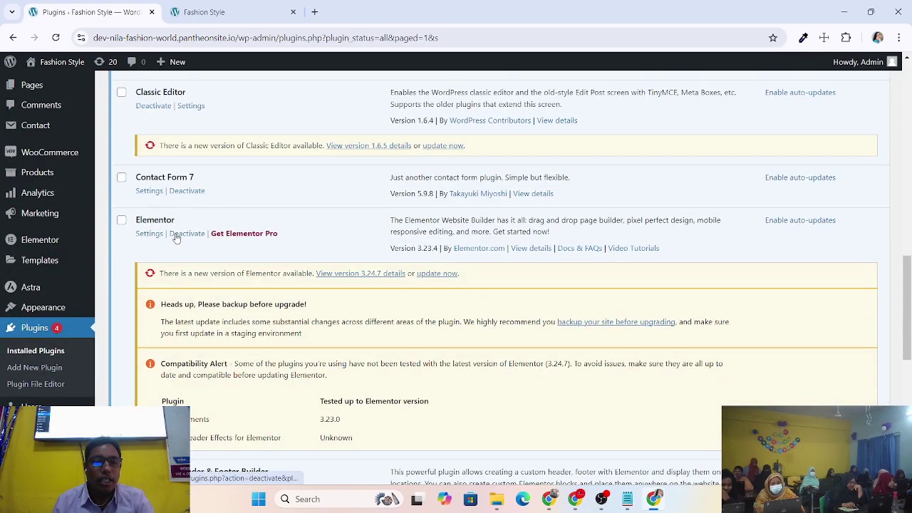
pyautogui.scroll(-3, 176, 237)
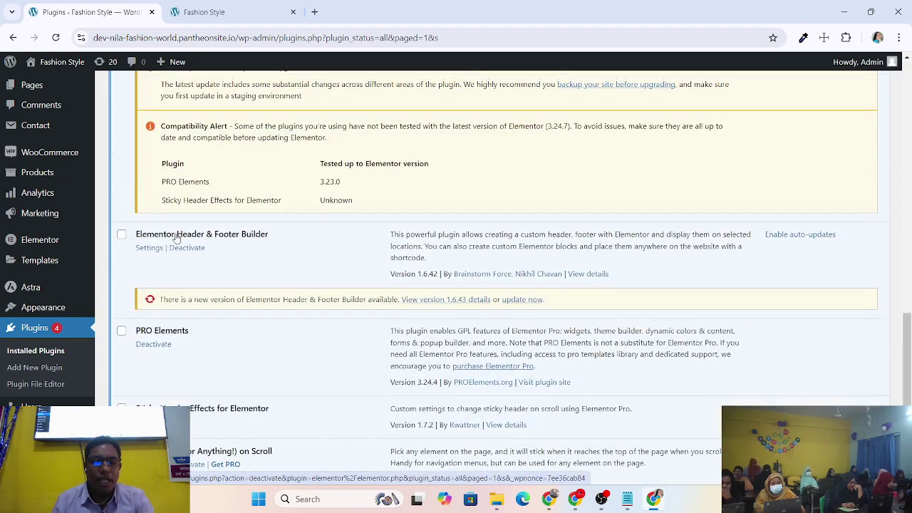
pyautogui.scroll(-1, 177, 237)
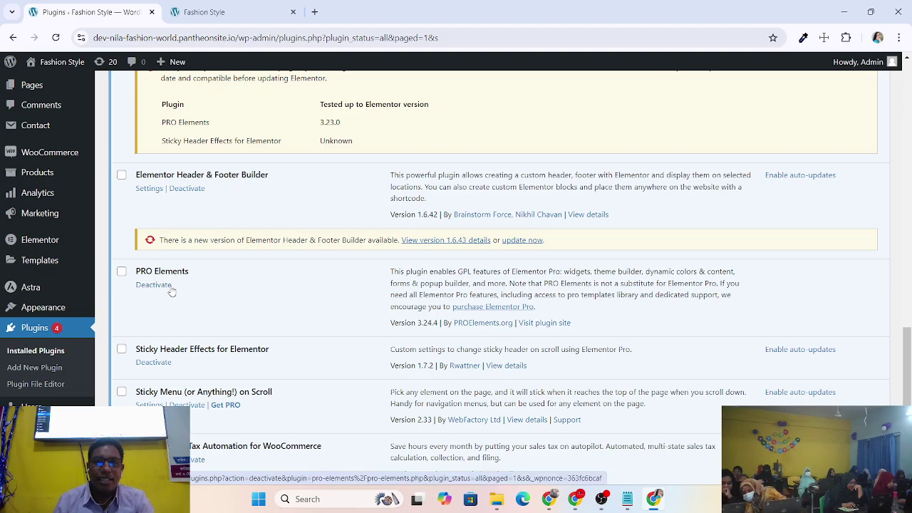
# Review the whole installed plugins list again, including the Elementor compatibility alert, PRO Elements and the WooCommerce entry.
pyautogui.scroll(8, 171, 292)
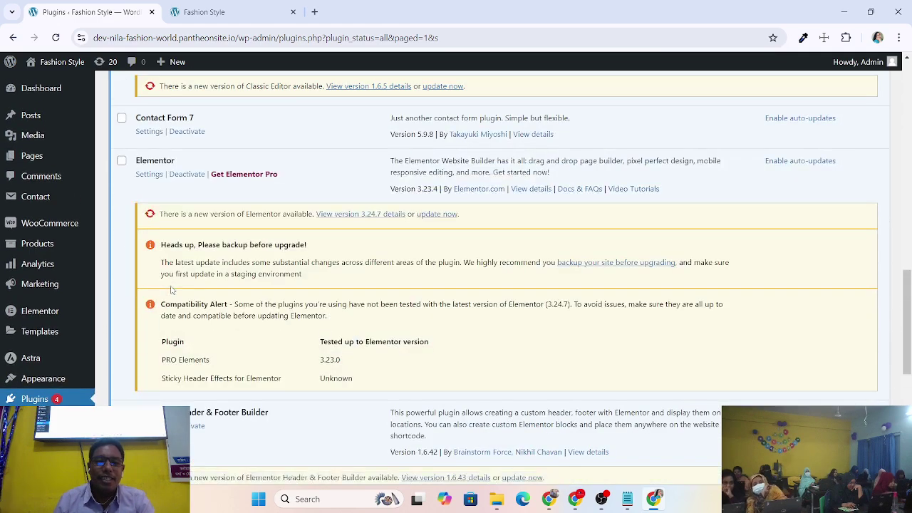
pyautogui.scroll(-4, 171, 288)
pyautogui.scroll(-6, 171, 288)
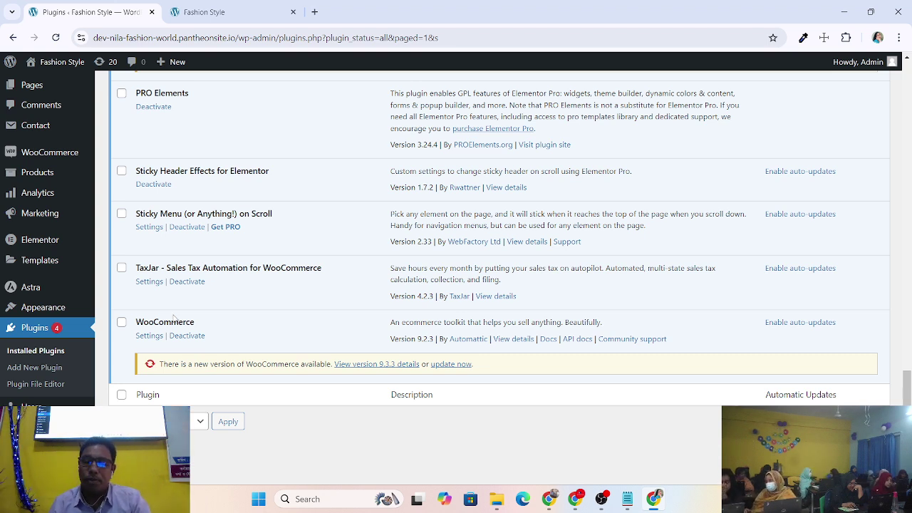
pyautogui.scroll(5, 230, 257)
pyautogui.scroll(-2, 230, 257)
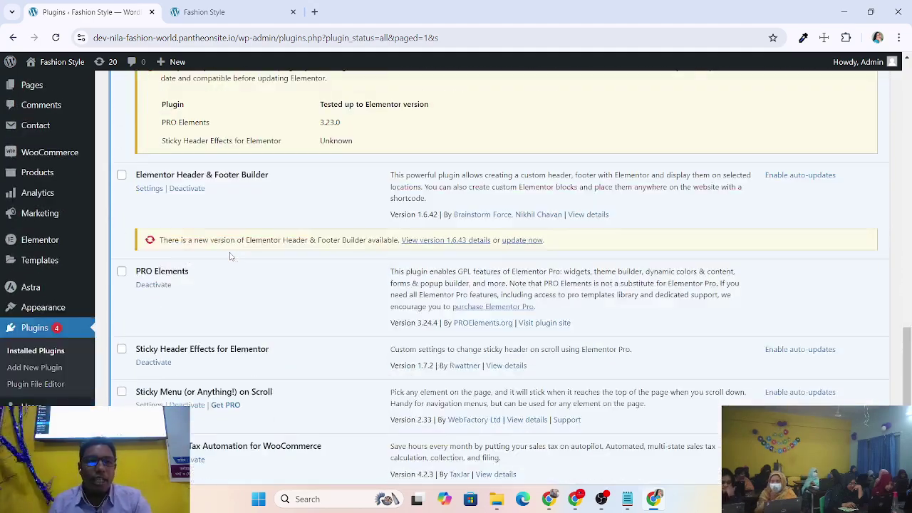
pyautogui.scroll(-2, 231, 257)
pyautogui.scroll(3, 230, 257)
pyautogui.scroll(7, 230, 256)
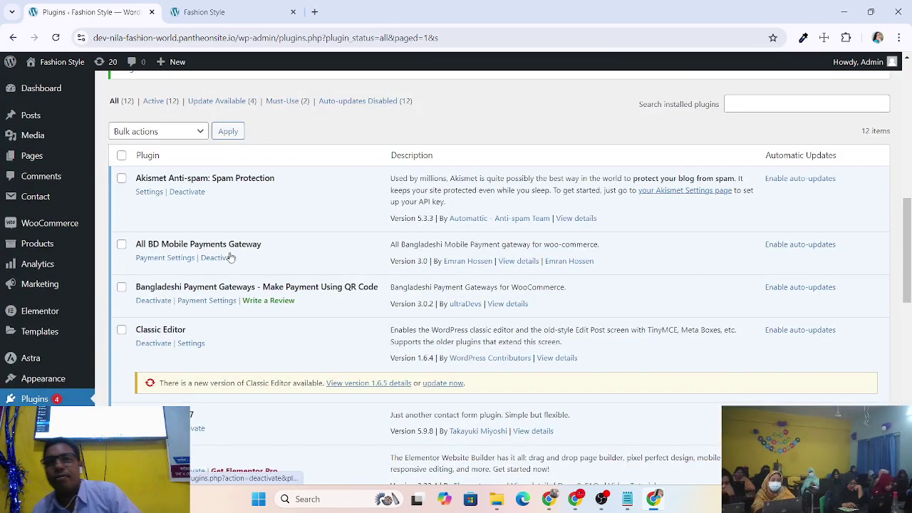
pyautogui.scroll(4, 230, 257)
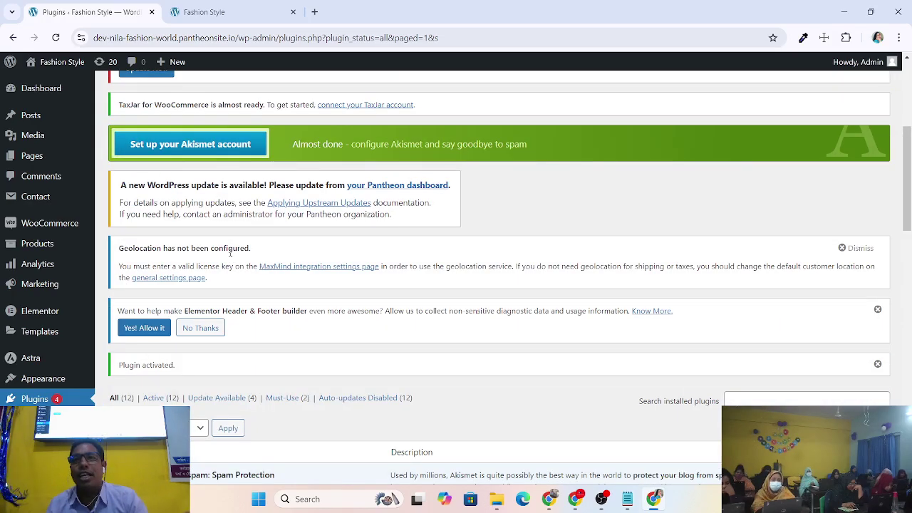
pyautogui.scroll(-12, 230, 253)
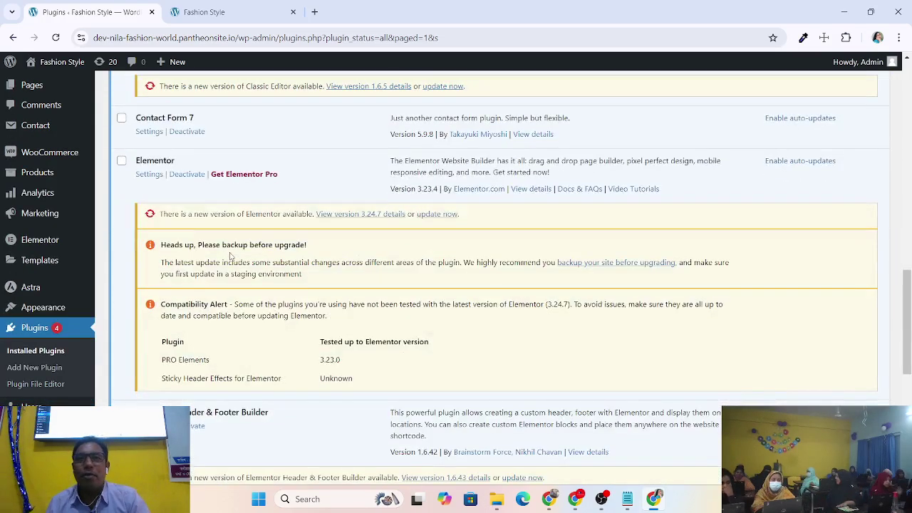
# Examine the Plugins page from the notices above the list down to the Elementor, PRO Elements and WooCommerce entries.
pyautogui.scroll(-1, 230, 256)
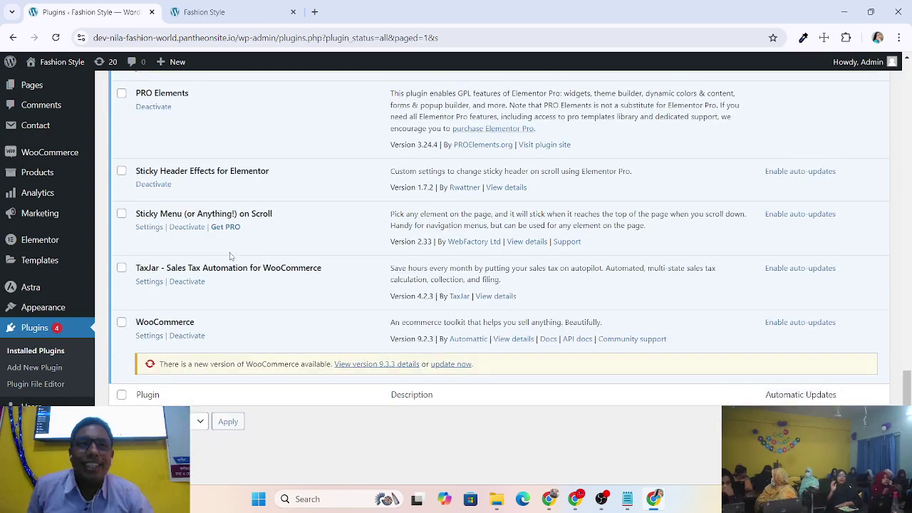
pyautogui.scroll(12, 230, 256)
pyautogui.scroll(1, 230, 257)
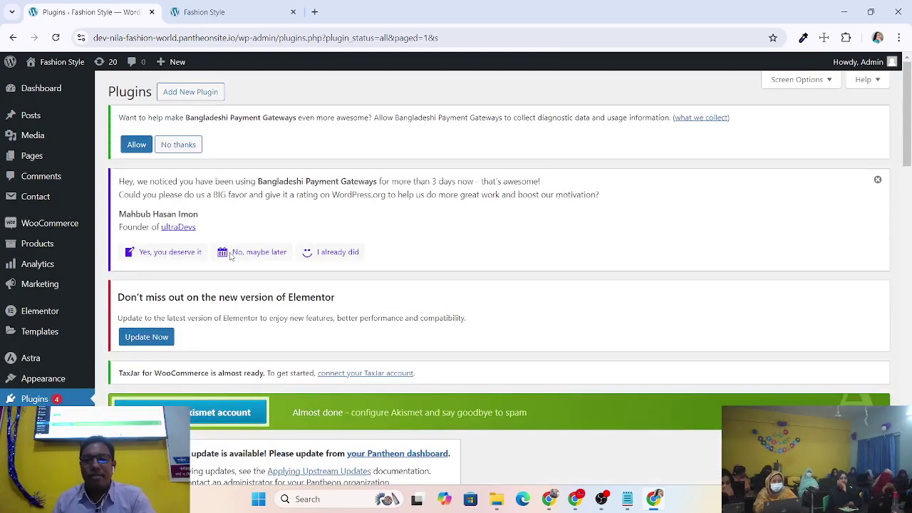
pyautogui.scroll(-13, 228, 271)
pyautogui.scroll(-3, 227, 284)
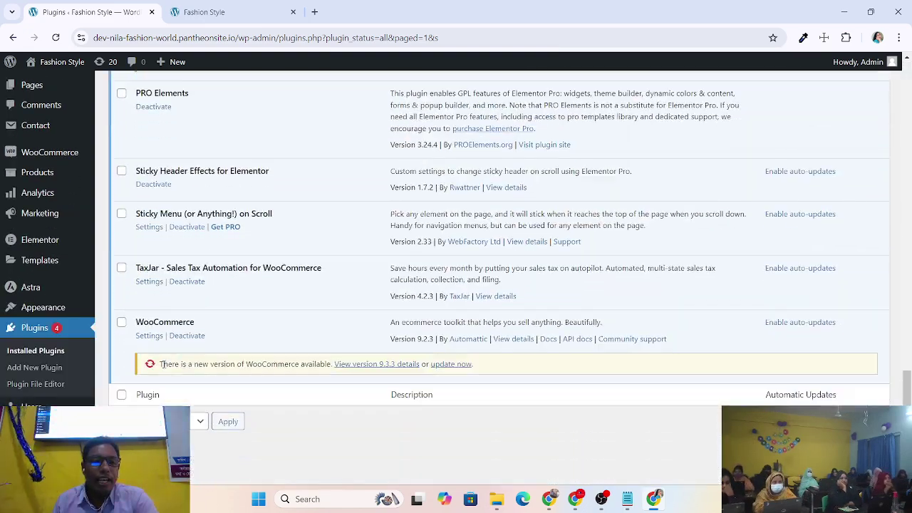
pyautogui.scroll(10, 372, 318)
pyautogui.scroll(4, 372, 318)
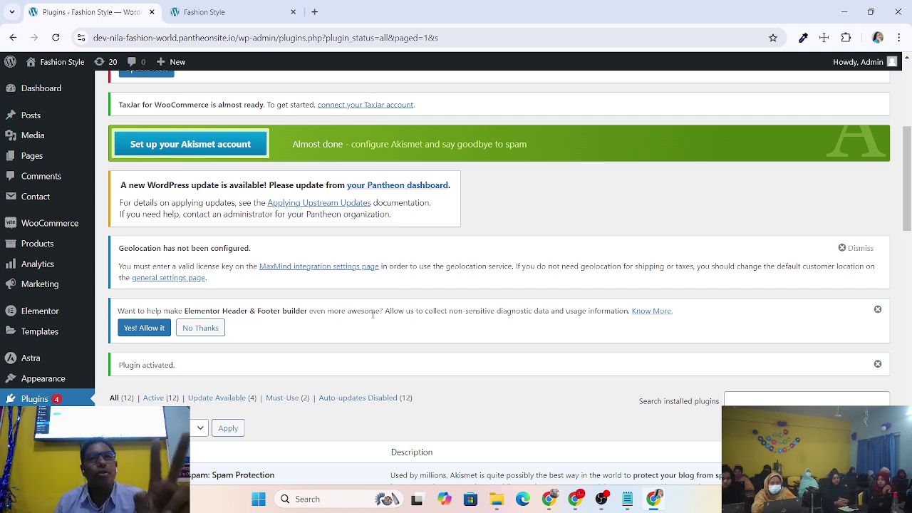
pyautogui.scroll(-3, 376, 359)
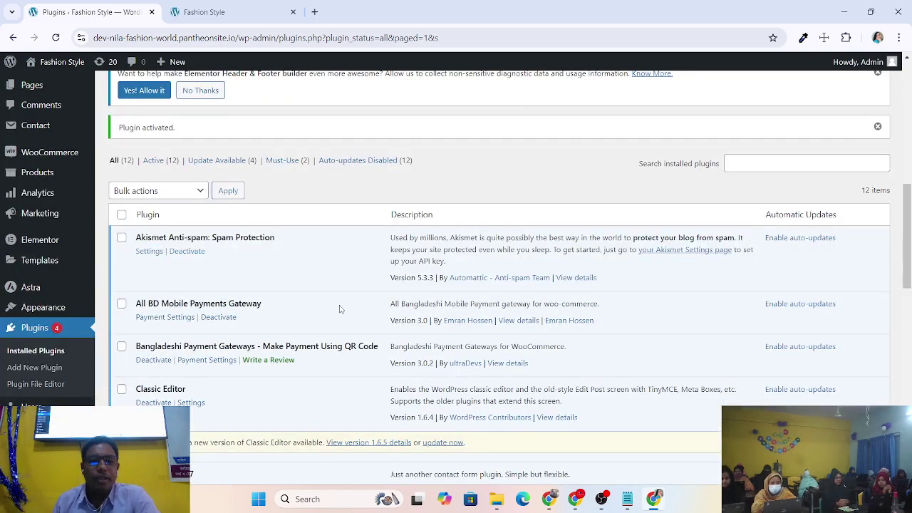
pyautogui.scroll(3, 340, 309)
pyautogui.scroll(-8, 340, 309)
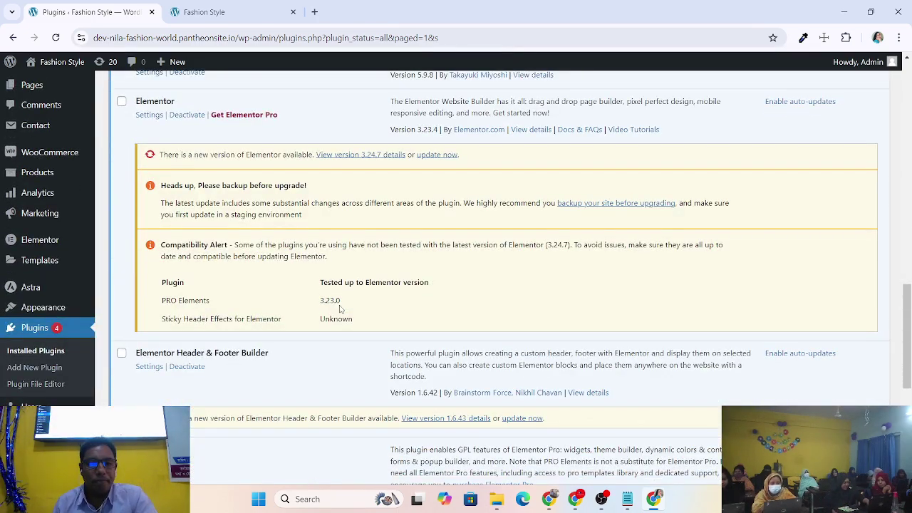
pyautogui.scroll(-5, 340, 308)
pyautogui.scroll(10, 339, 309)
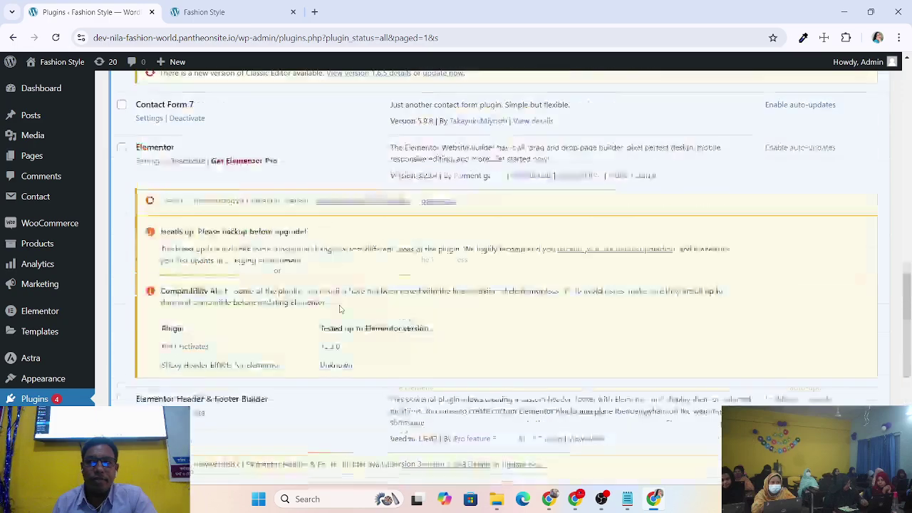
pyautogui.scroll(3, 340, 308)
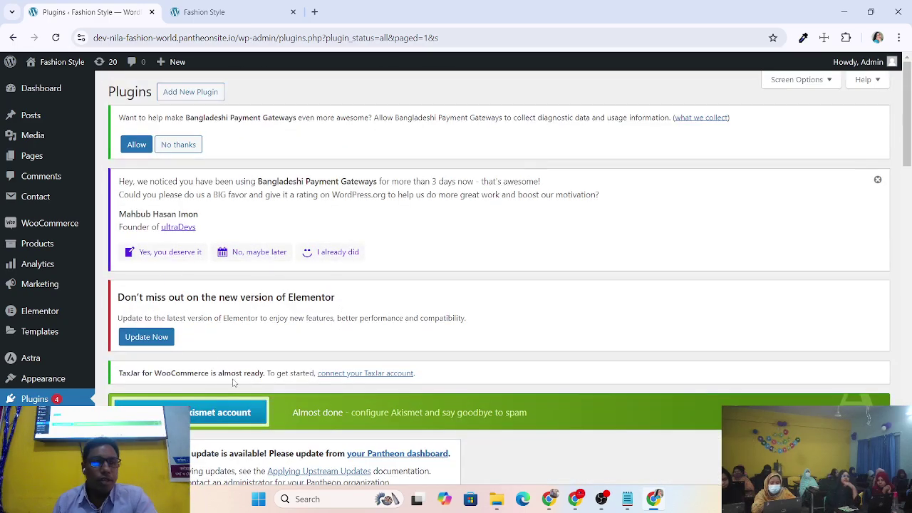
pyautogui.scroll(-1, 225, 349)
pyautogui.scroll(-4, 221, 345)
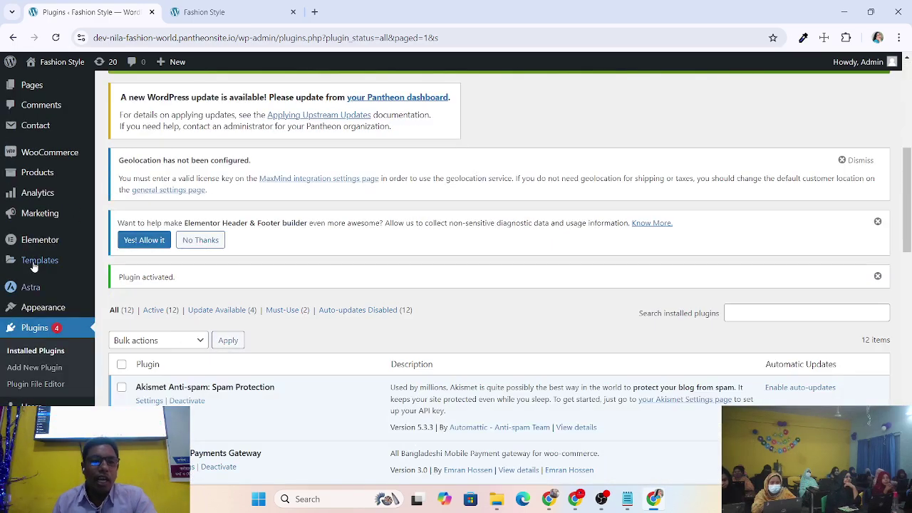
pyautogui.moveTo(33, 265)
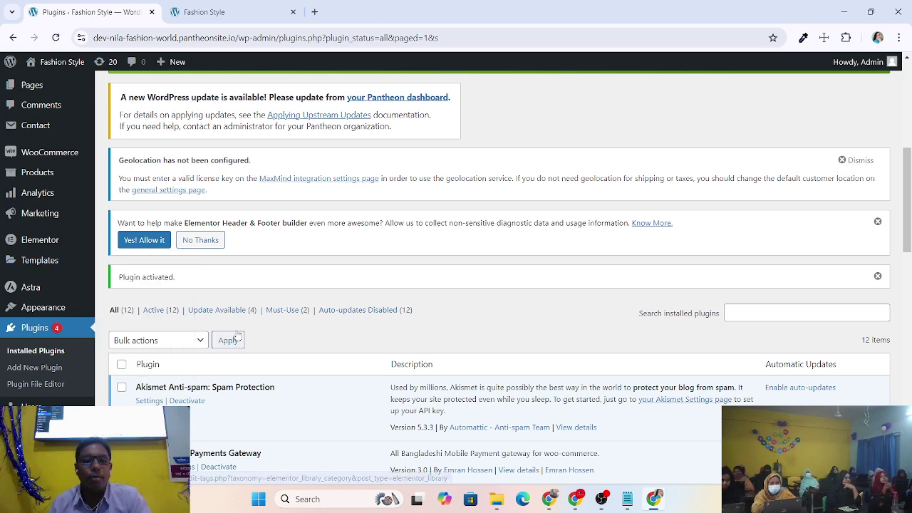
pyautogui.scroll(-4, 242, 335)
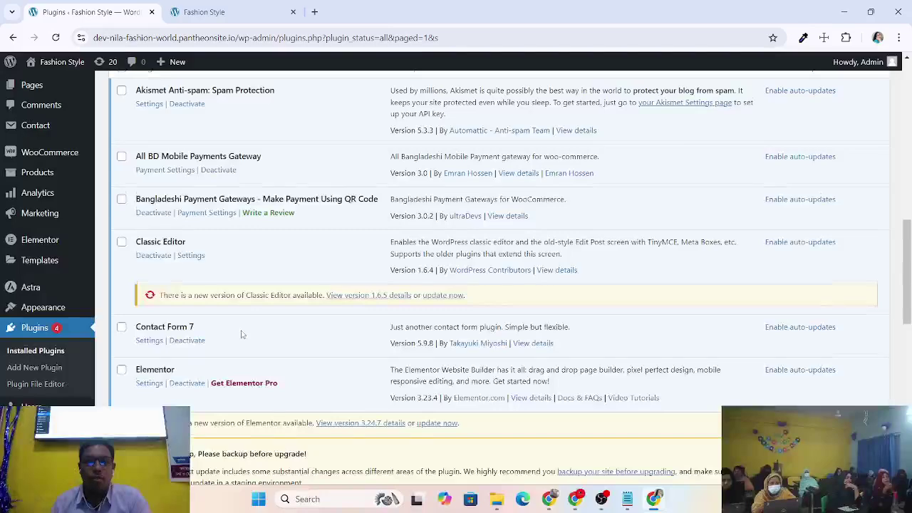
pyautogui.scroll(-3, 241, 334)
# Open the Home page from the site's list of pages and edit it with Elementor.
pyautogui.scroll(7, 242, 334)
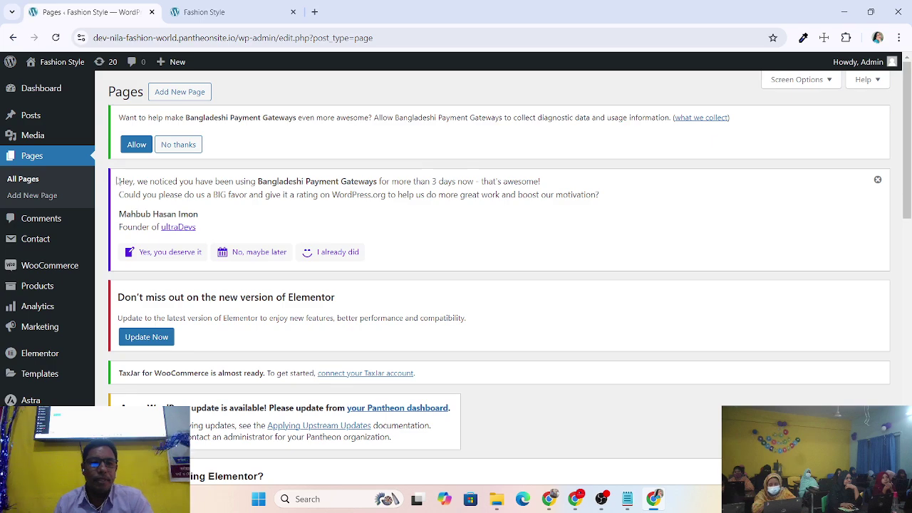
pyautogui.scroll(-5, 206, 310)
pyautogui.scroll(-5, 206, 310)
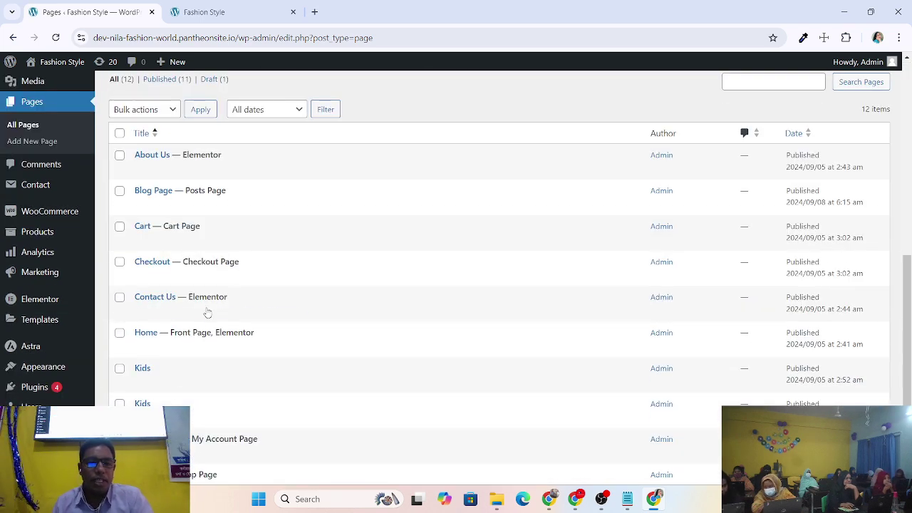
pyautogui.scroll(-1, 182, 267)
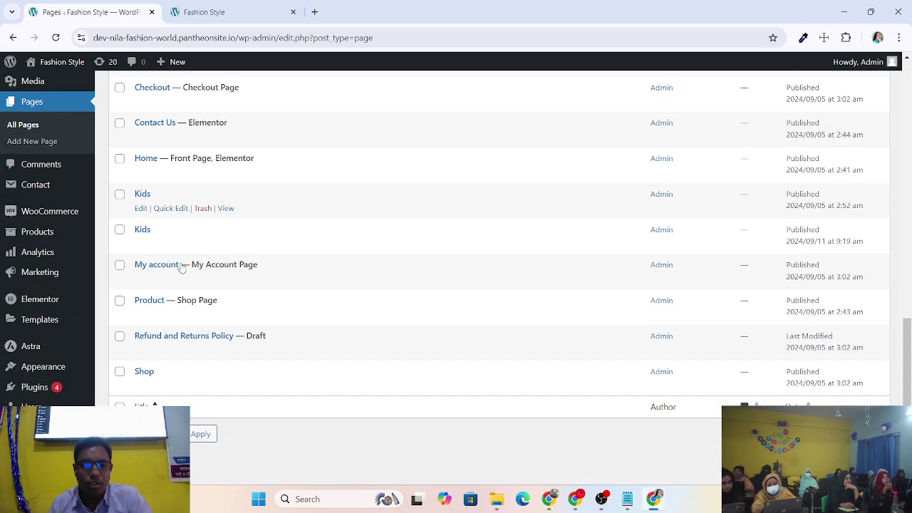
pyautogui.scroll(3, 182, 268)
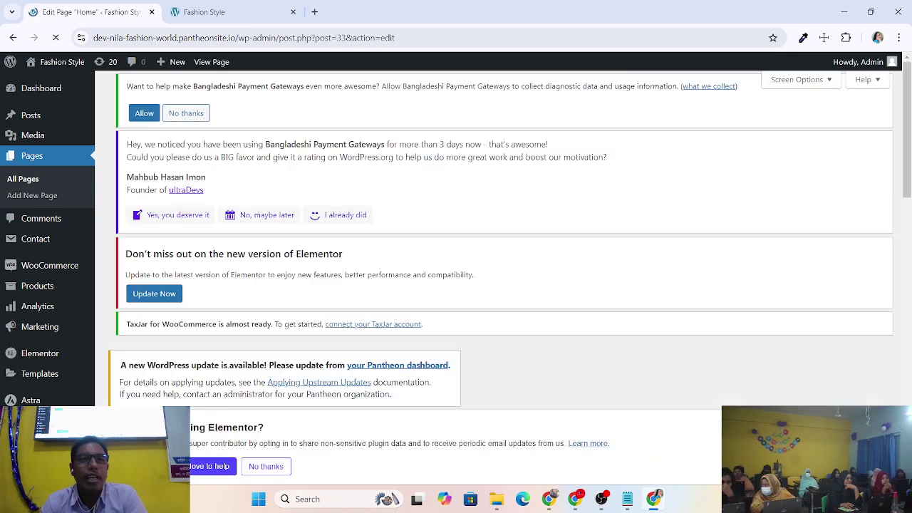
pyautogui.scroll(-6, 372, 367)
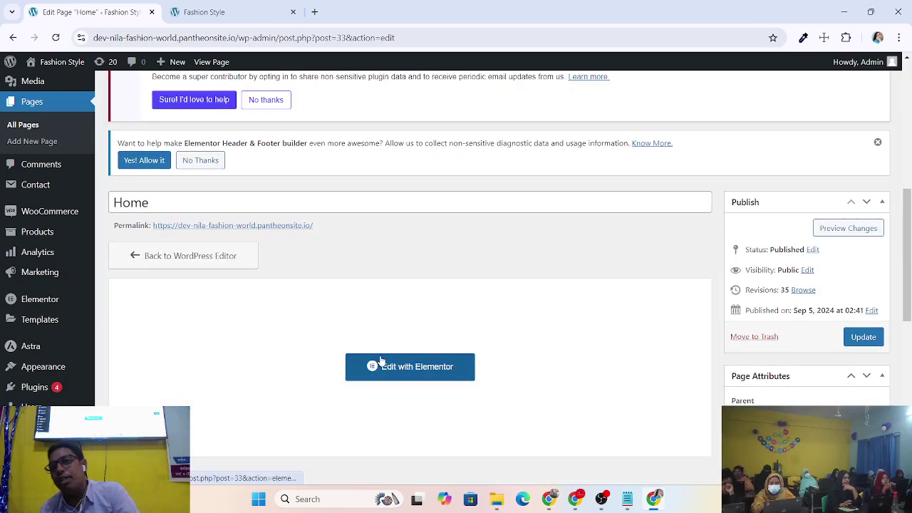
pyautogui.click(410, 367)
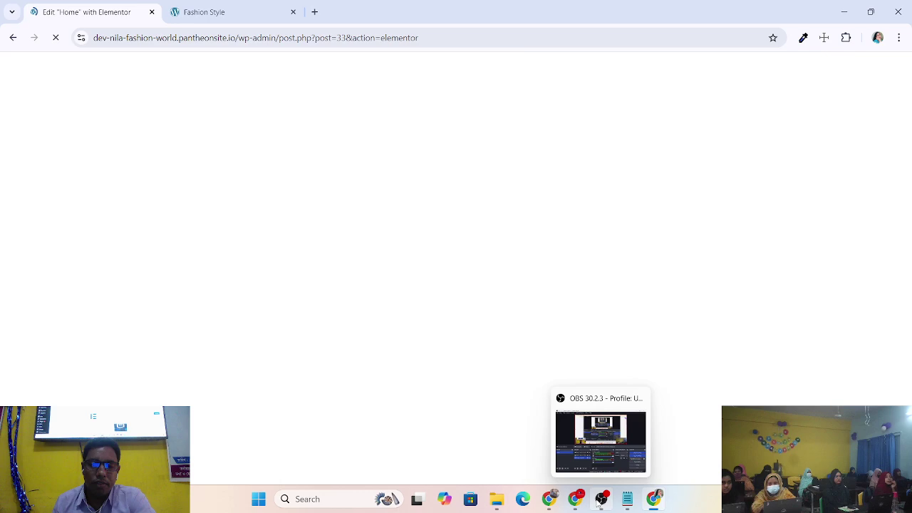
# Switch to OBS, hide the second Video Capture Device source in the scene, and minimize the OBS window.
pyautogui.click(601, 499)
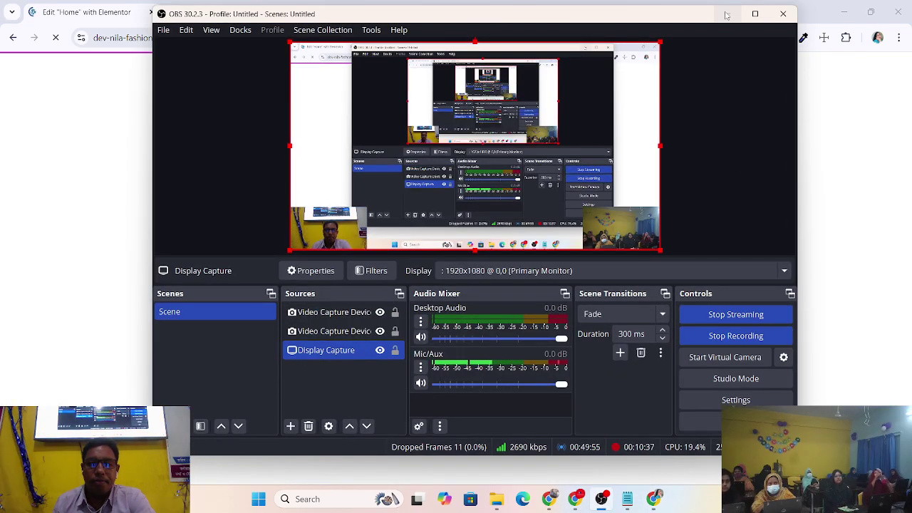
pyautogui.click(384, 326)
pyautogui.click(381, 331)
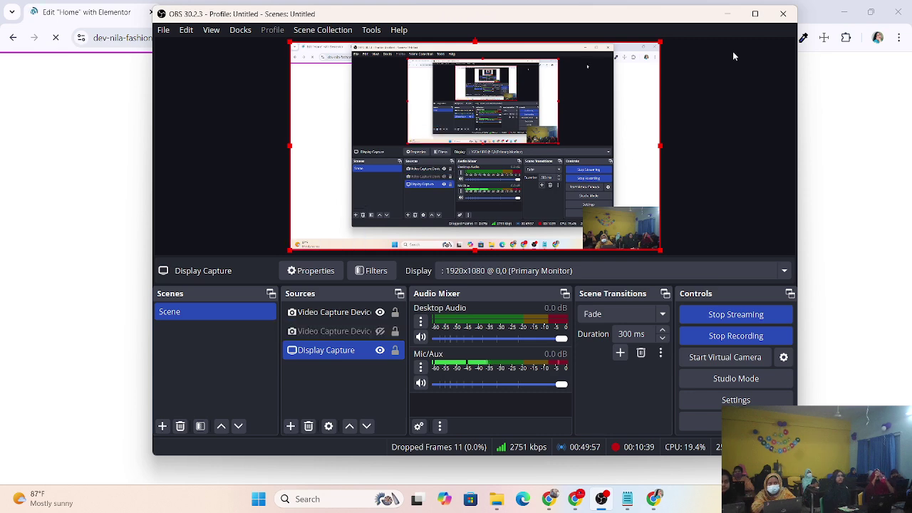
pyautogui.click(729, 14)
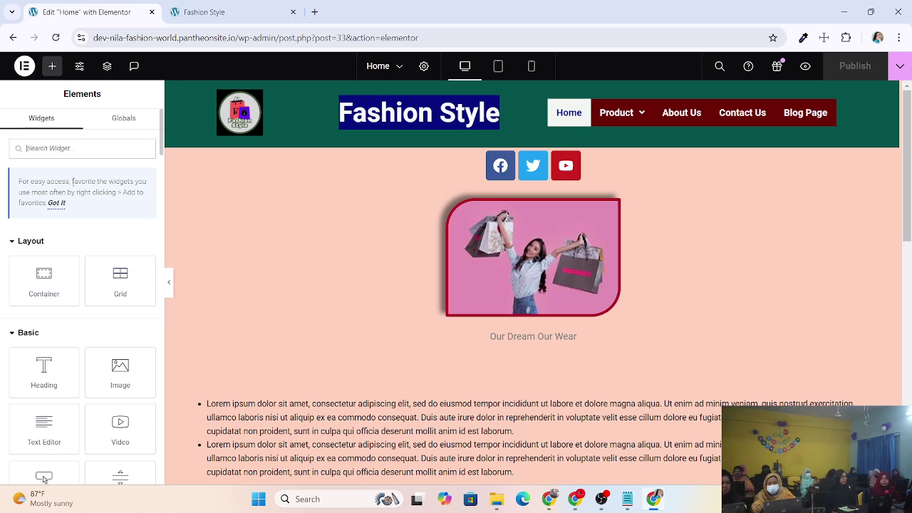
# Look through the Elementor widgets from the Layout and Basic categories to the end of the Pro category.
pyautogui.scroll(-3, 72, 182)
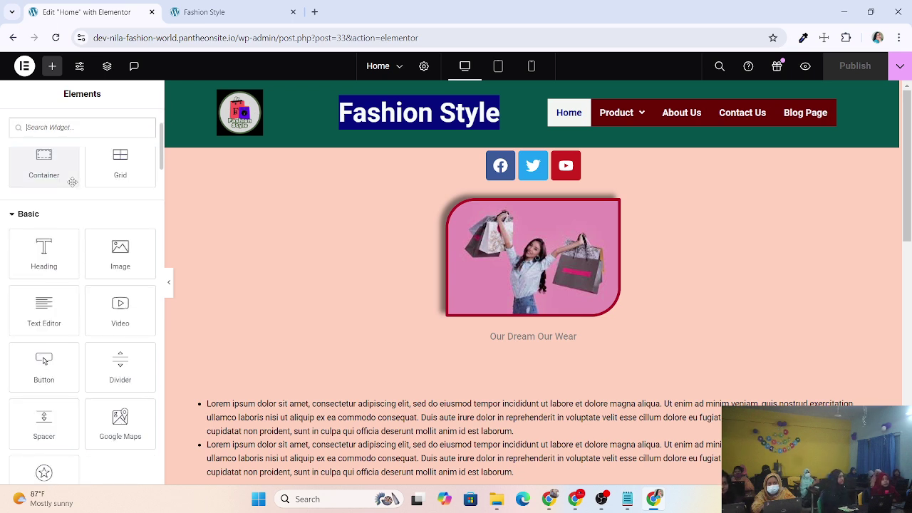
pyautogui.scroll(-3, 72, 181)
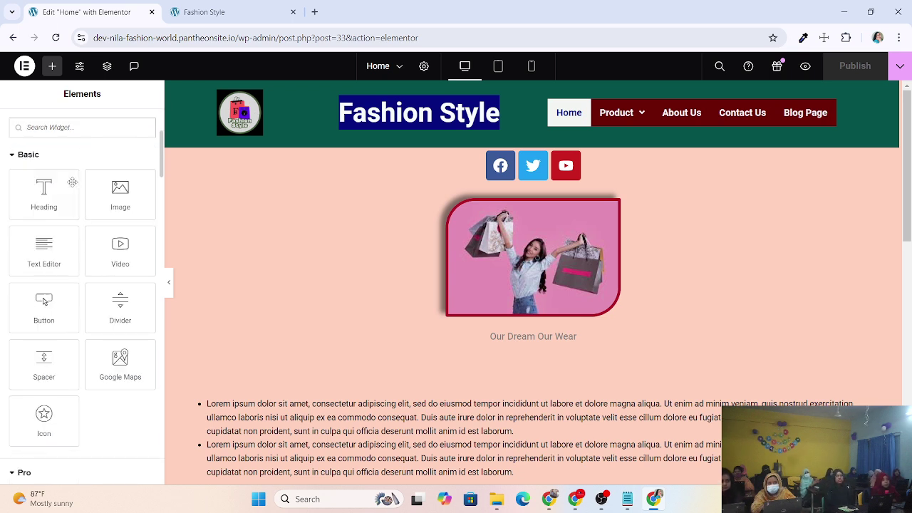
pyautogui.scroll(-3, 72, 183)
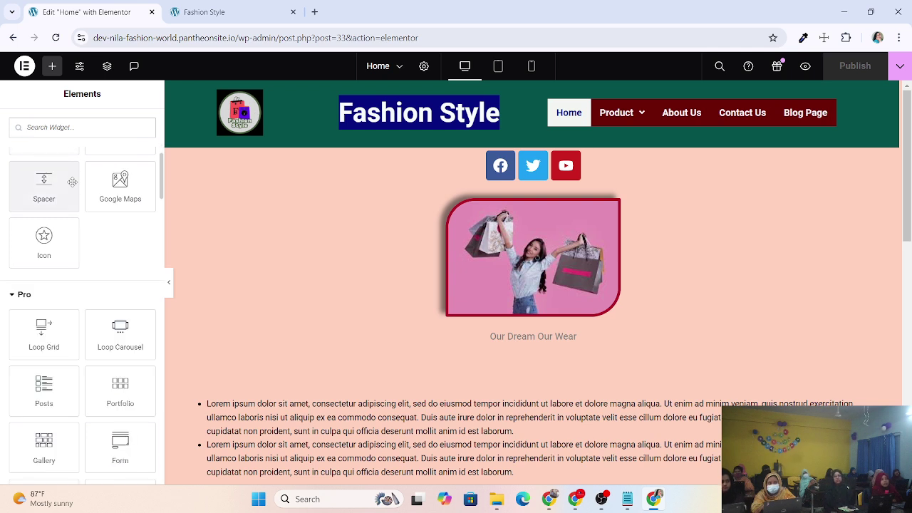
pyautogui.scroll(-2, 72, 183)
pyautogui.scroll(-5, 72, 183)
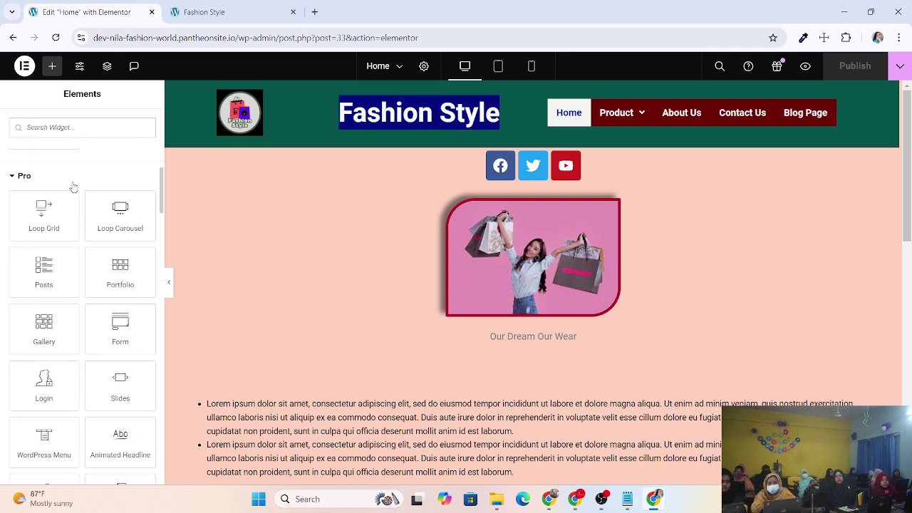
pyautogui.scroll(-6, 72, 184)
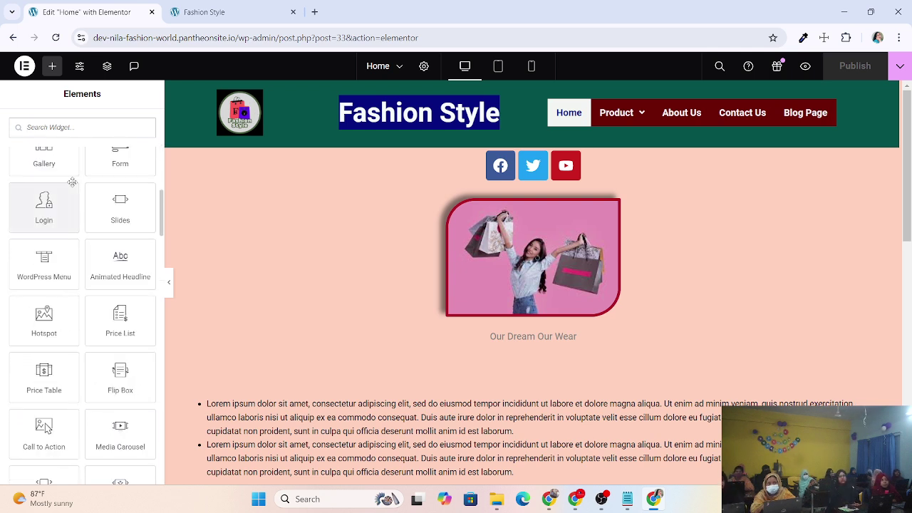
pyautogui.scroll(-8, 72, 183)
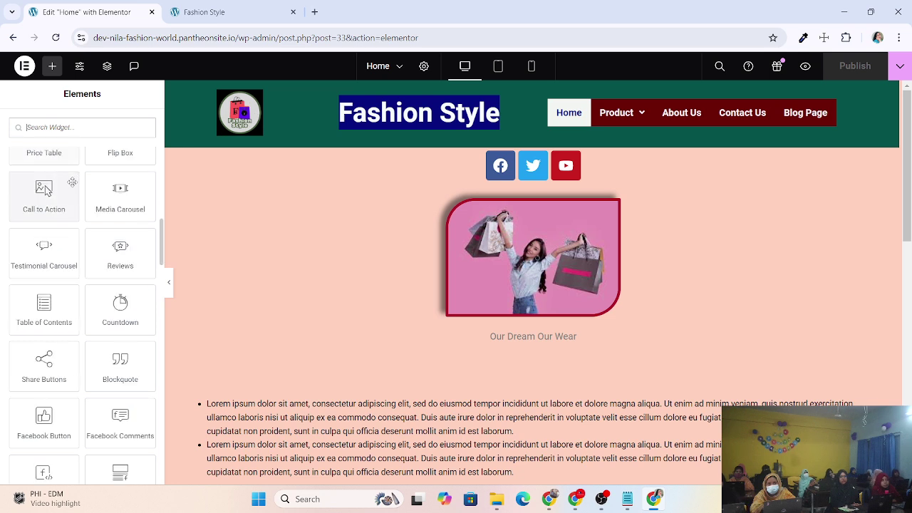
pyautogui.scroll(-8, 72, 182)
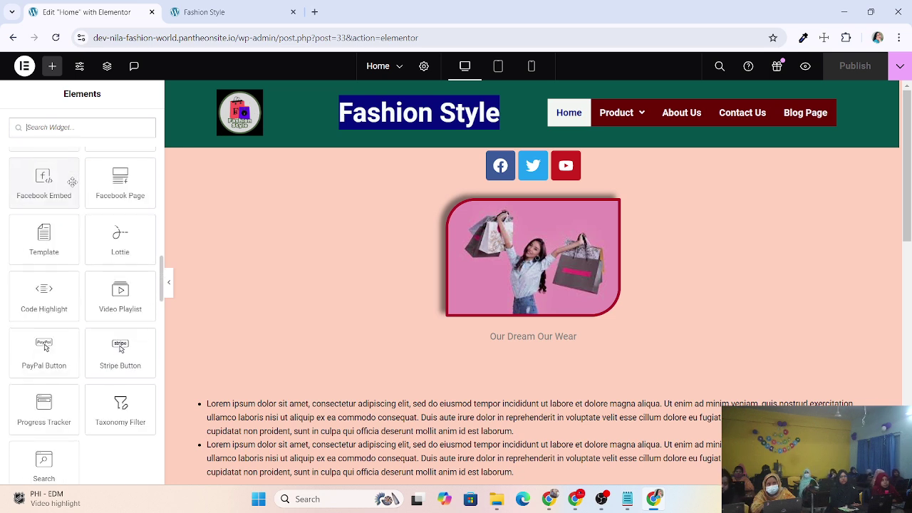
# Look through the General and Link In Bio widget categories down to the collapsed Site, Single and WooCommerce categories.
pyautogui.scroll(-2, 72, 182)
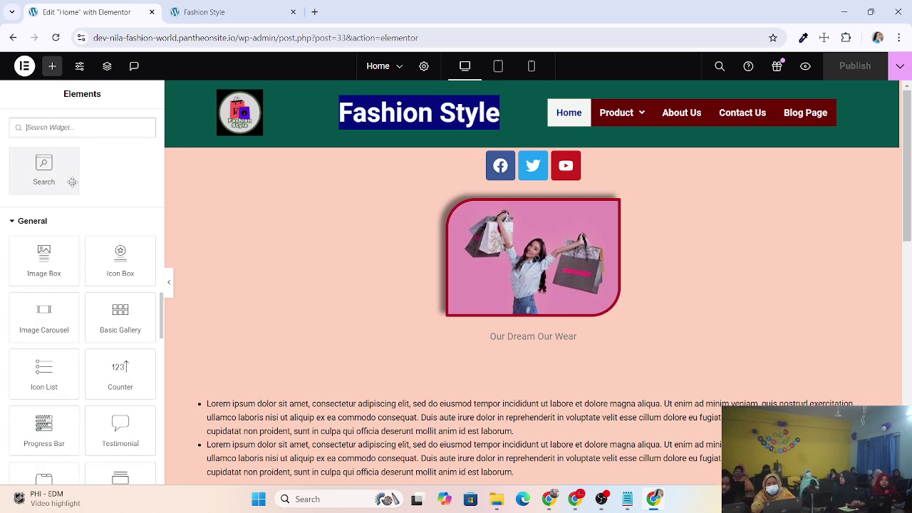
pyautogui.scroll(-2, 72, 182)
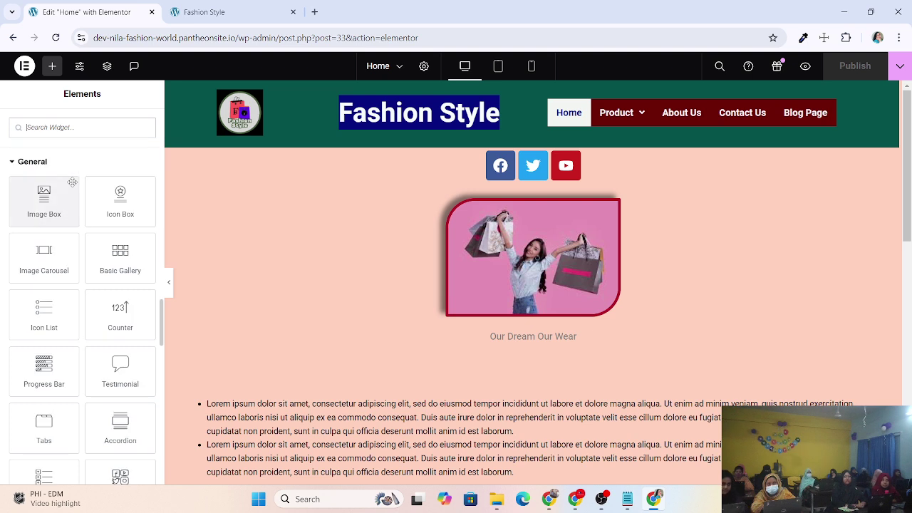
pyautogui.scroll(-2, 72, 182)
pyautogui.scroll(-2, 72, 182)
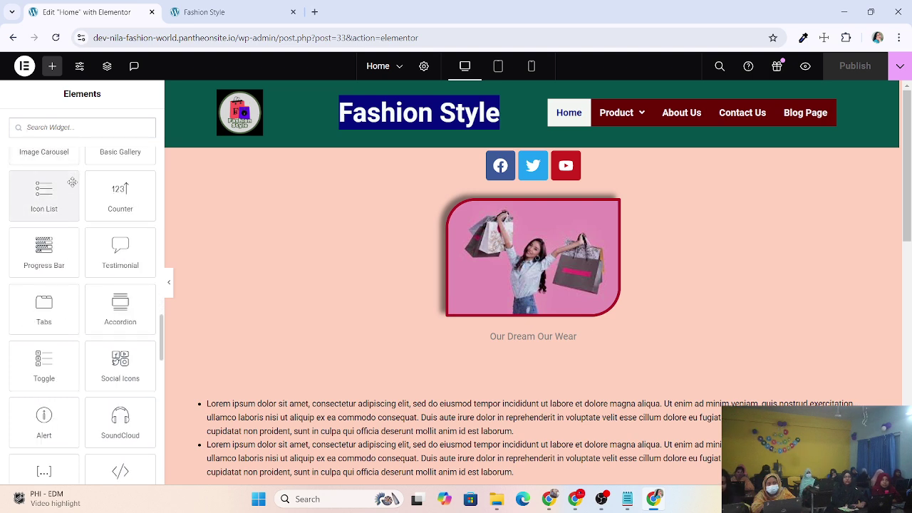
pyautogui.scroll(-6, 72, 182)
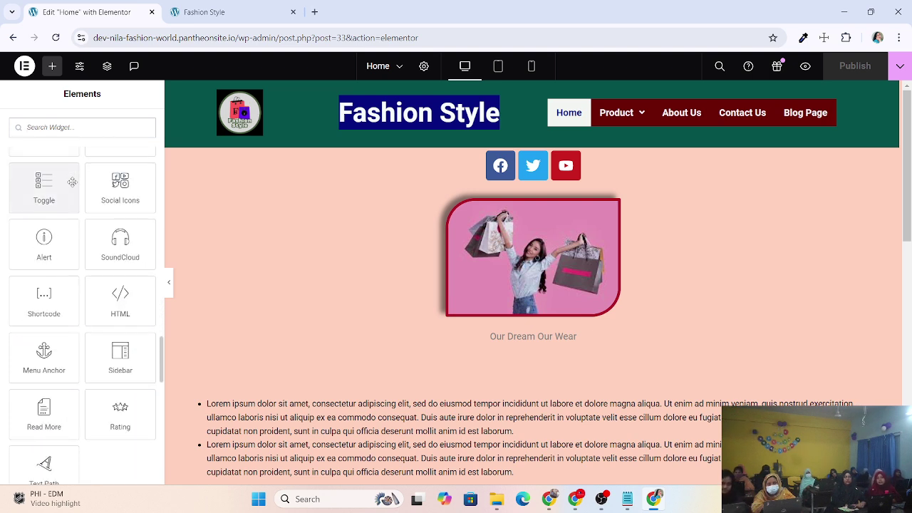
pyautogui.scroll(-8, 72, 182)
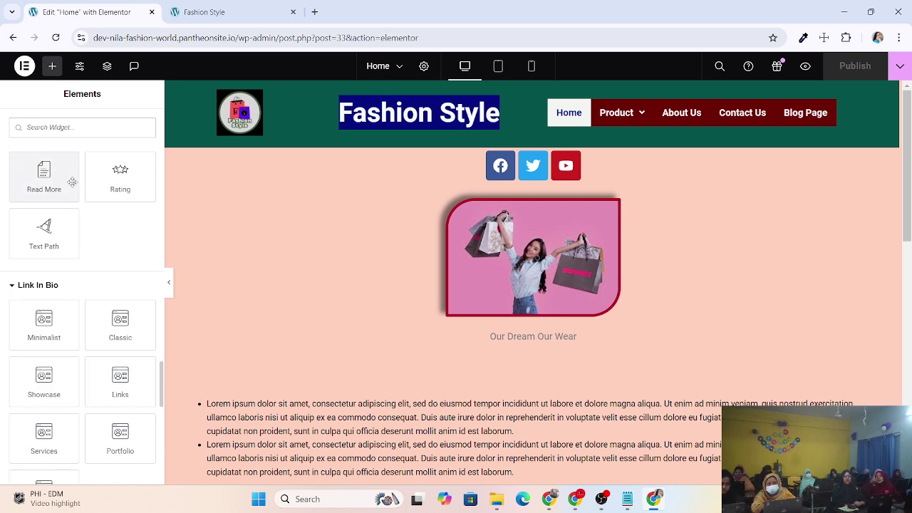
pyautogui.scroll(-10, 72, 182)
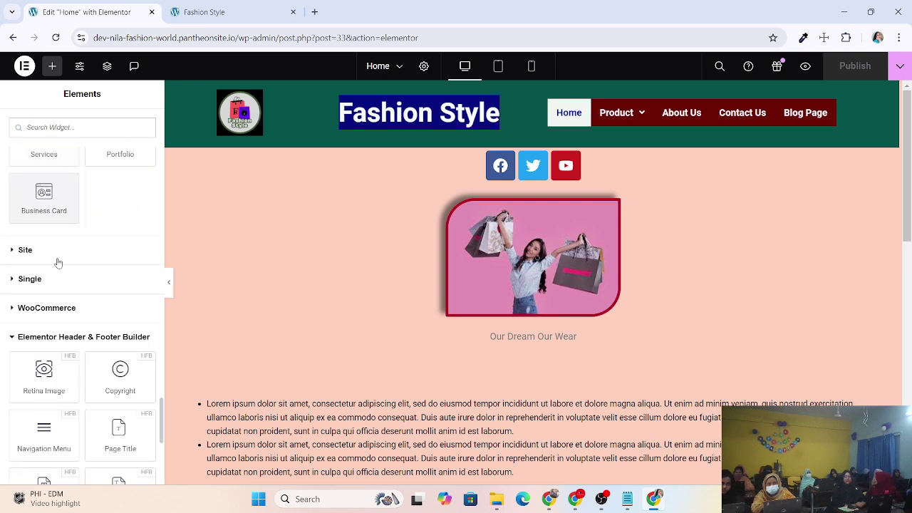
# Expand the Site widget category to view the widgets it offers.
pyautogui.click(38, 257)
pyautogui.click(39, 257)
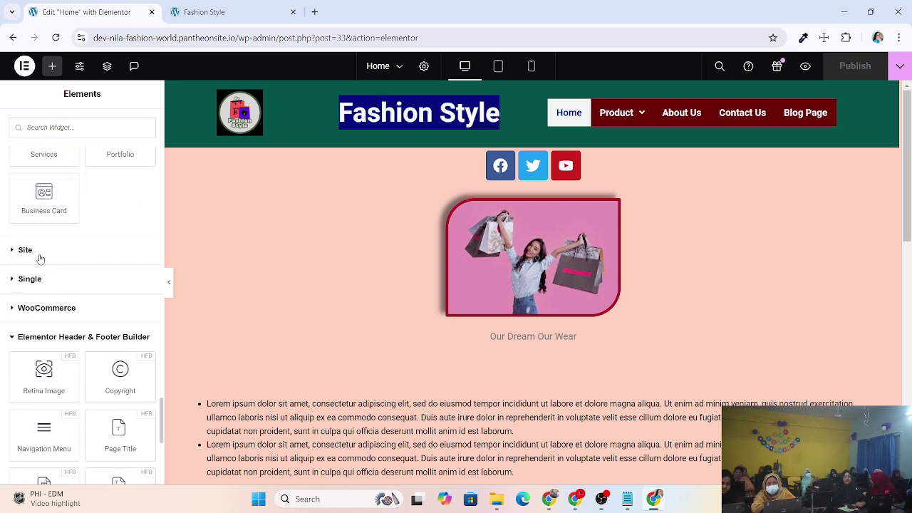
pyautogui.click(43, 258)
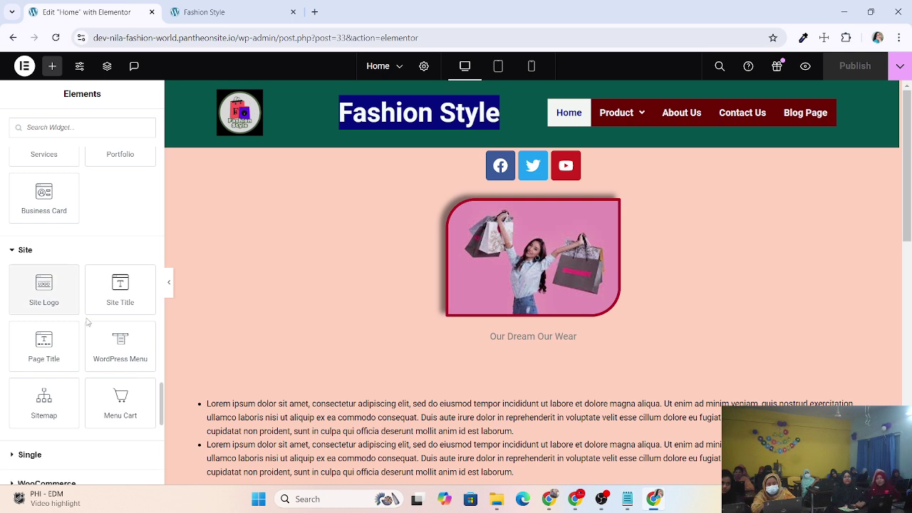
# Review the remaining Site widgets, expand the Single category and look through the widgets it offers.
pyautogui.scroll(-1, 120, 342)
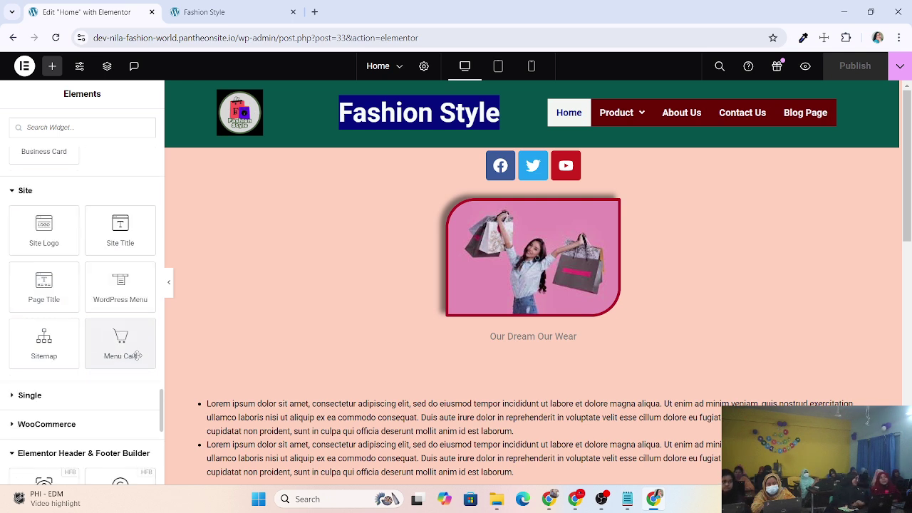
pyautogui.scroll(-1, 137, 359)
pyautogui.scroll(-1, 138, 361)
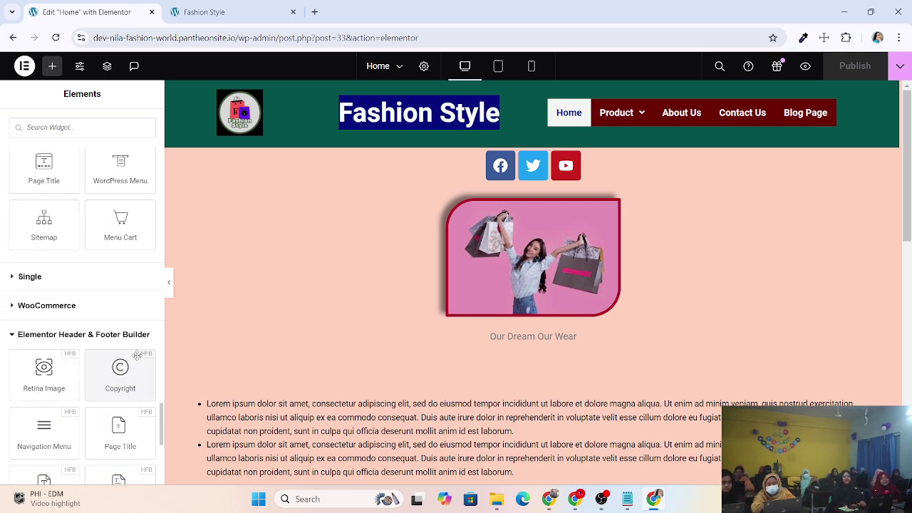
pyautogui.click(55, 280)
pyautogui.scroll(-3, 127, 362)
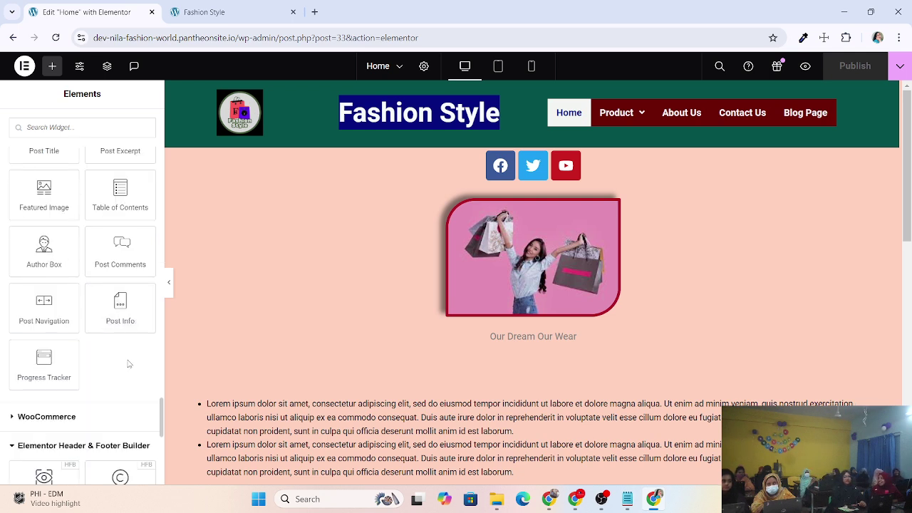
pyautogui.scroll(1, 129, 364)
pyautogui.scroll(-2, 129, 365)
# Expand the WooCommerce widget category and look through its widgets.
pyautogui.click(91, 357)
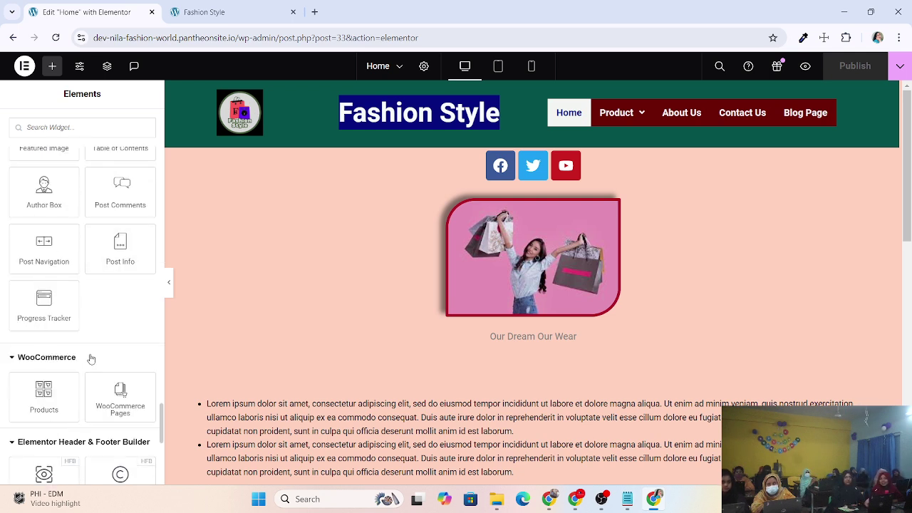
pyautogui.scroll(-1, 115, 352)
pyautogui.scroll(-1, 114, 350)
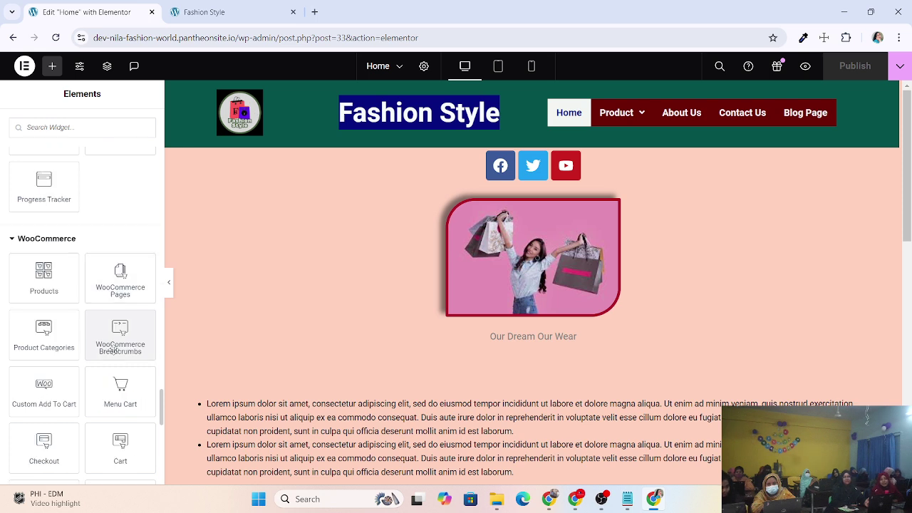
pyautogui.scroll(-2, 114, 350)
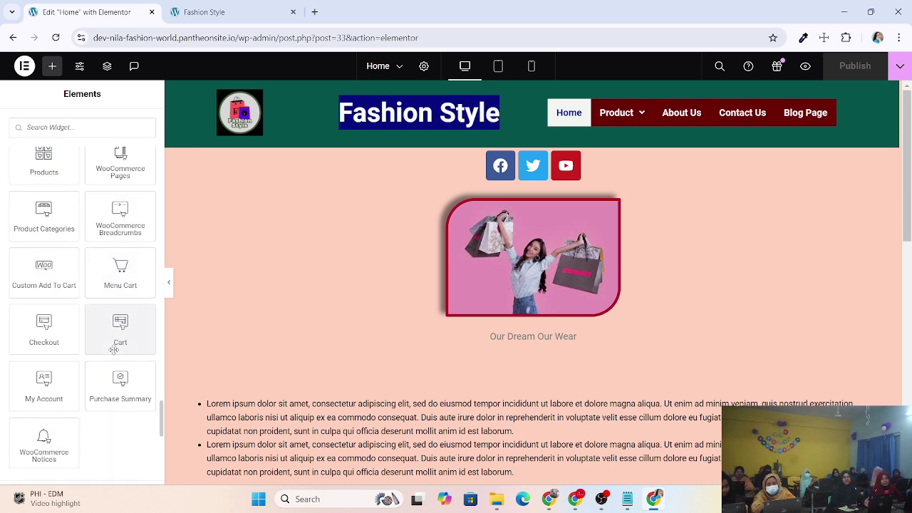
pyautogui.scroll(-3, 107, 375)
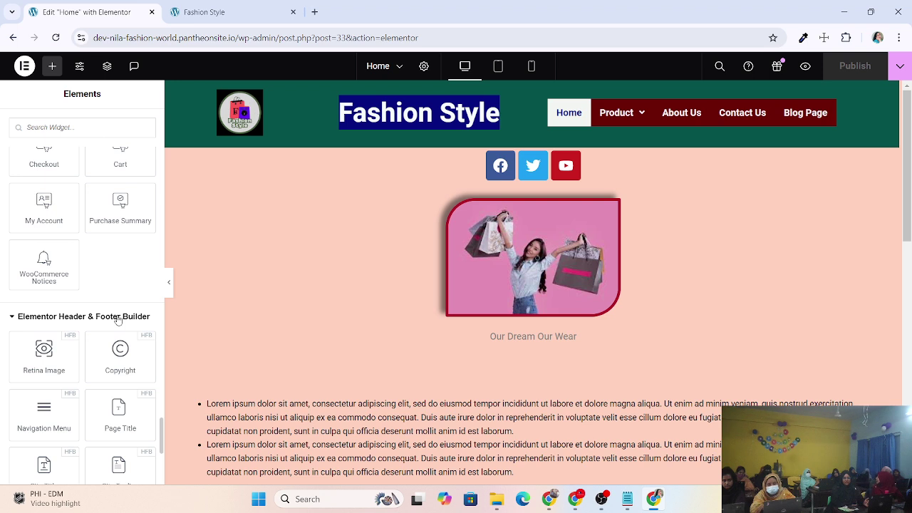
# Look through the Elementor Header & Footer Builder widgets, then briefly expand and collapse the WordPress category.
pyautogui.scroll(-1, 118, 322)
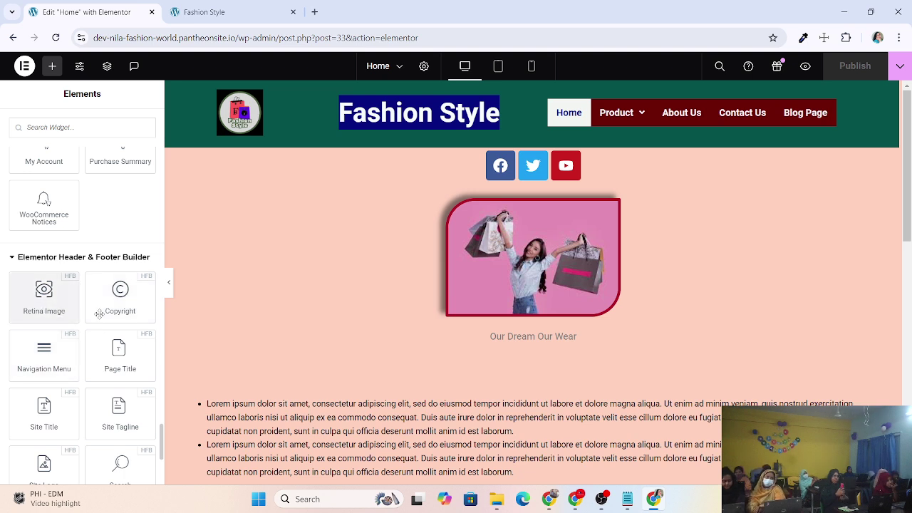
pyautogui.scroll(-1, 67, 331)
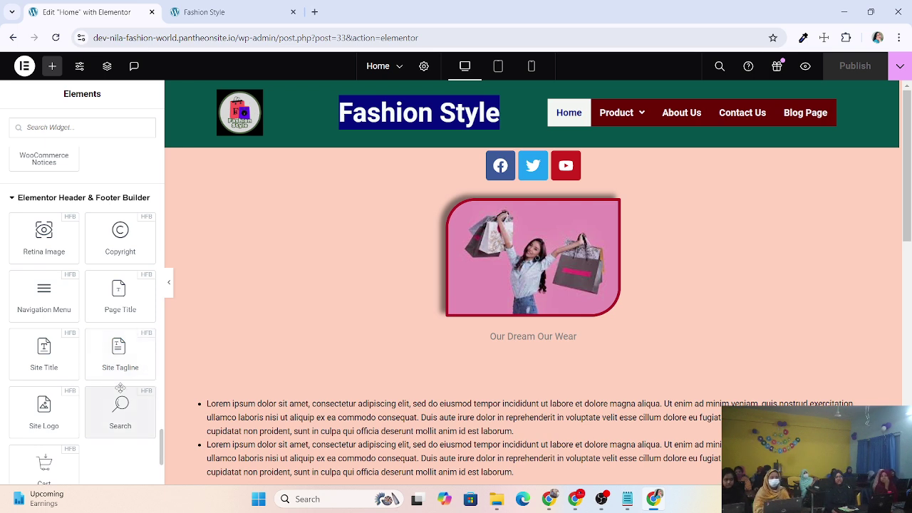
pyautogui.scroll(-1, 123, 412)
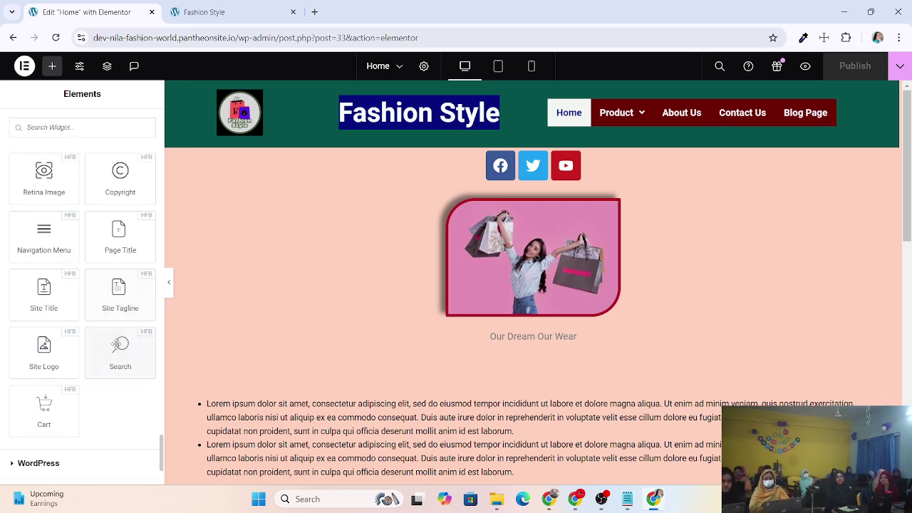
pyautogui.scroll(-1, 41, 422)
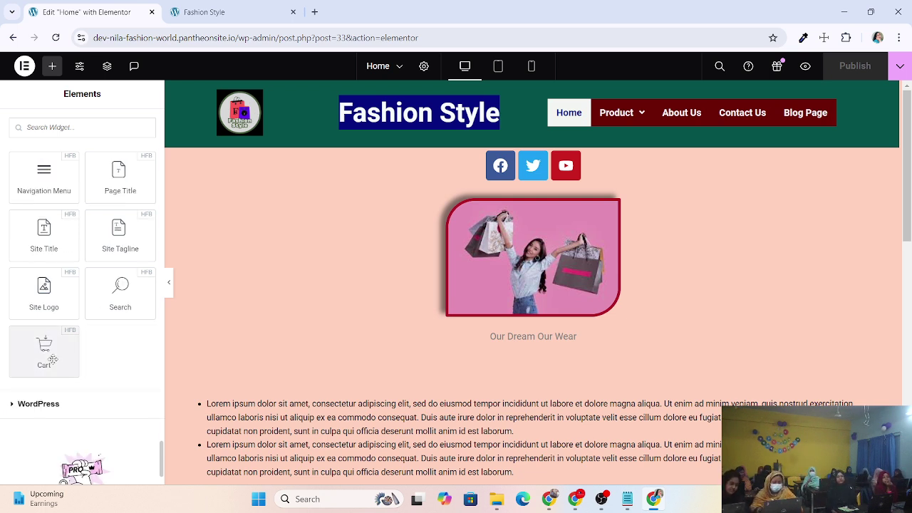
pyautogui.click(50, 407)
pyautogui.click(51, 409)
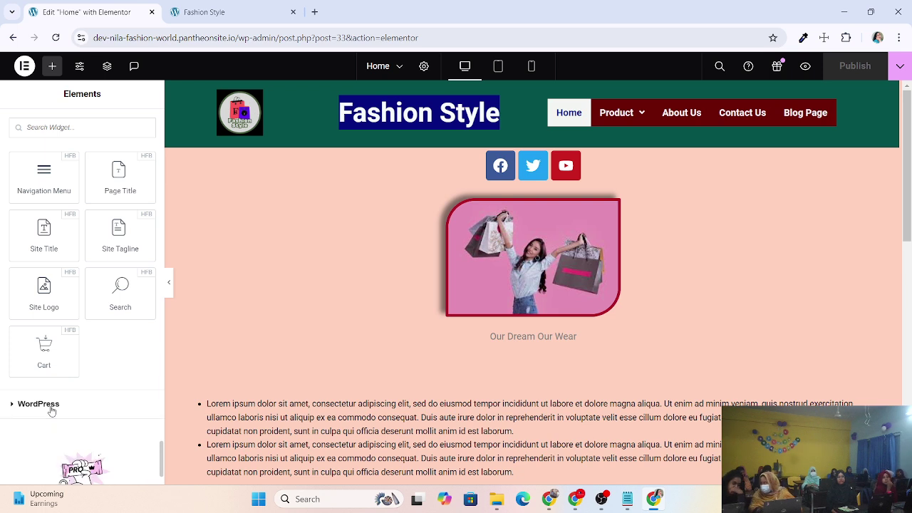
pyautogui.scroll(-1, 51, 411)
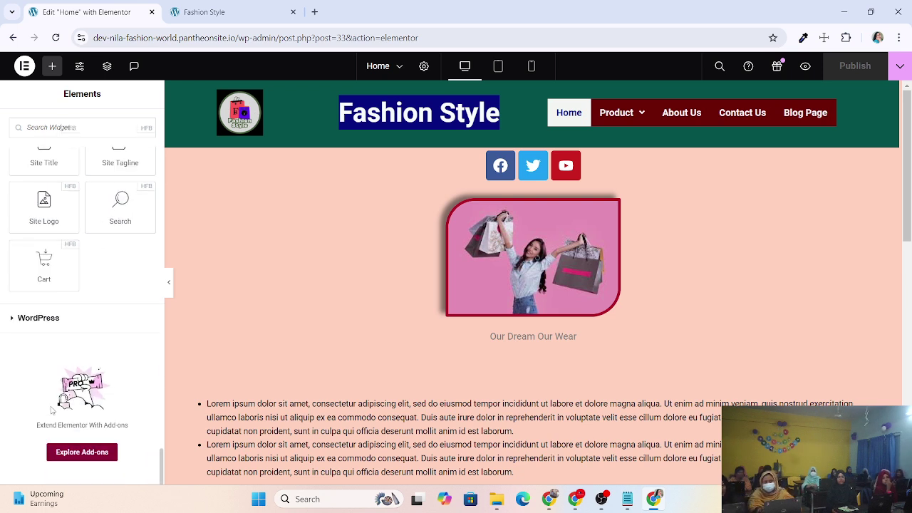
# Review the widget categories in reverse order, from Elementor Header & Footer Builder back to Layout.
pyautogui.scroll(5, 52, 411)
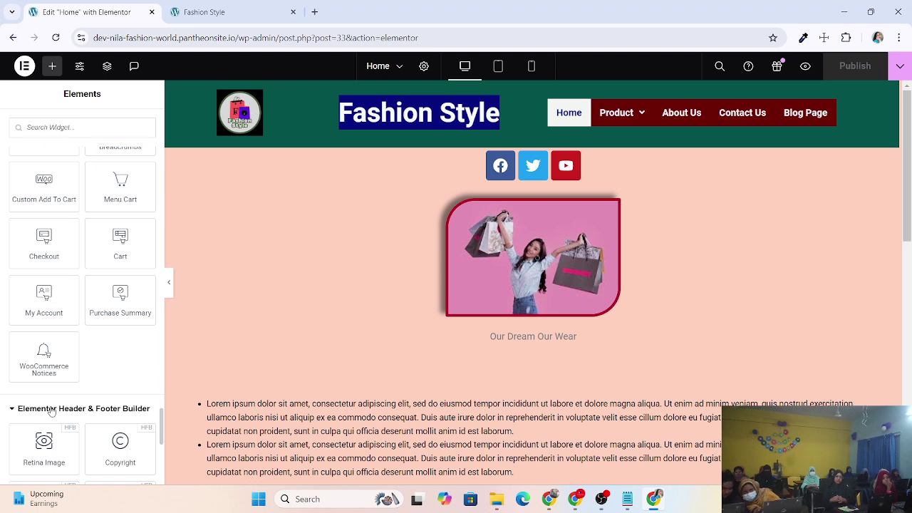
pyautogui.scroll(4, 51, 411)
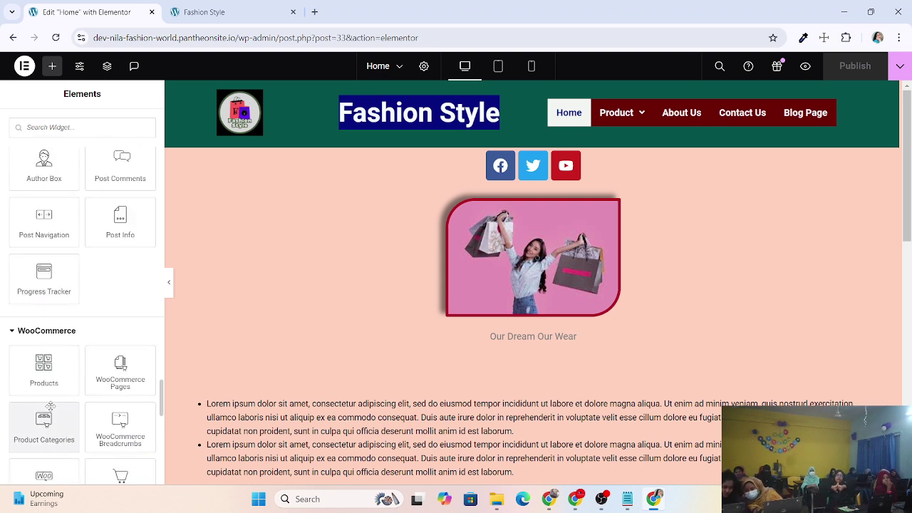
pyautogui.scroll(3, 50, 407)
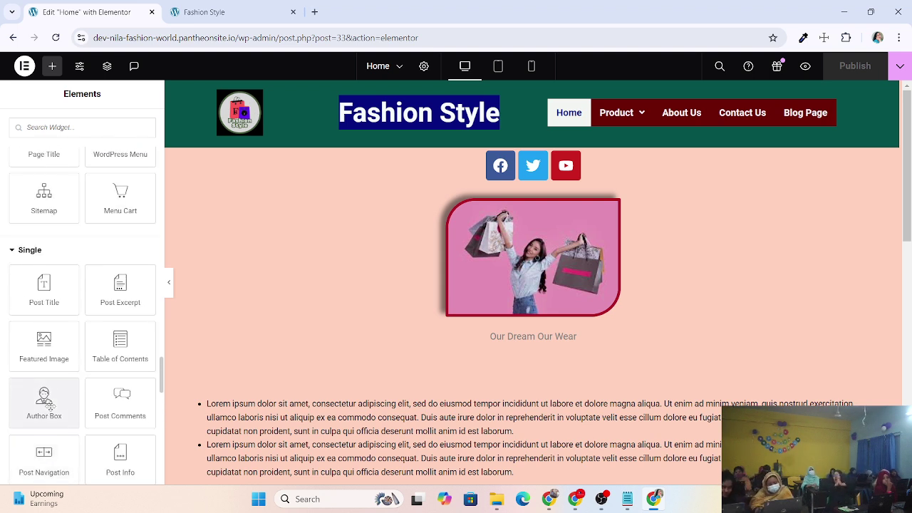
pyautogui.scroll(1, 50, 406)
pyautogui.scroll(4, 50, 406)
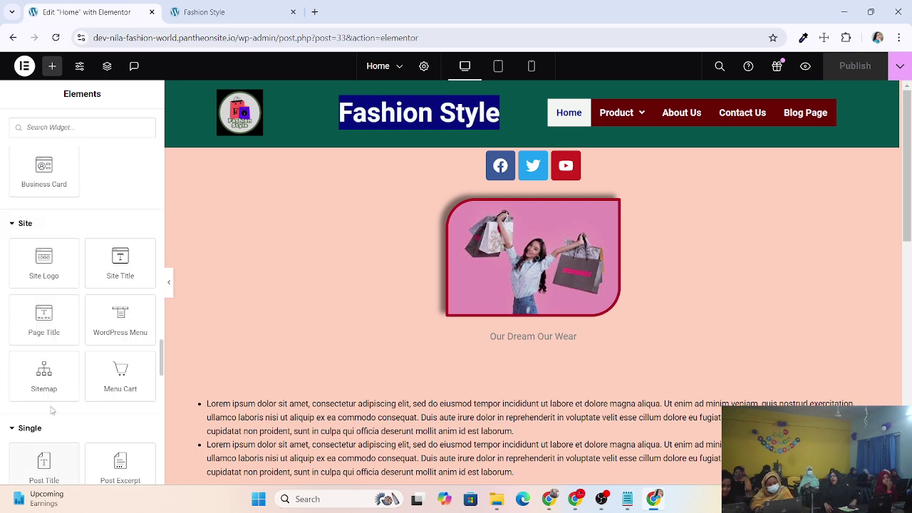
pyautogui.scroll(1, 50, 406)
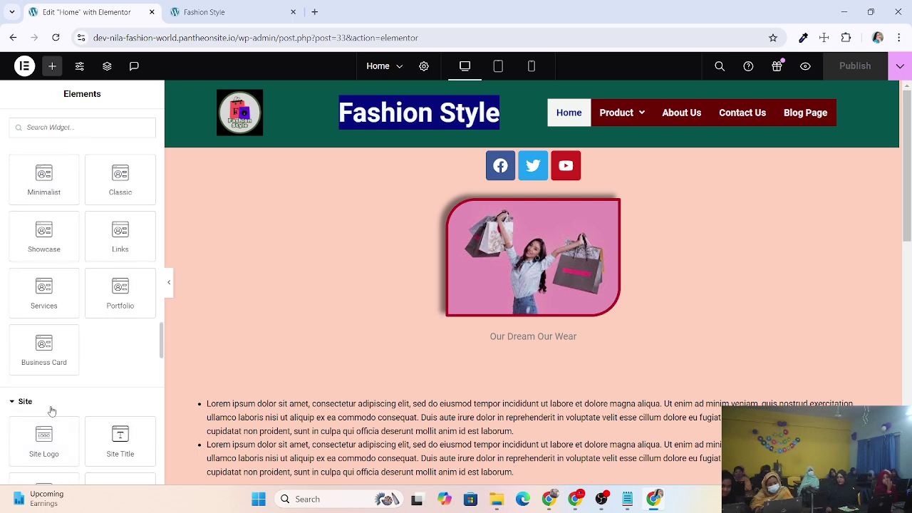
pyautogui.scroll(5, 52, 411)
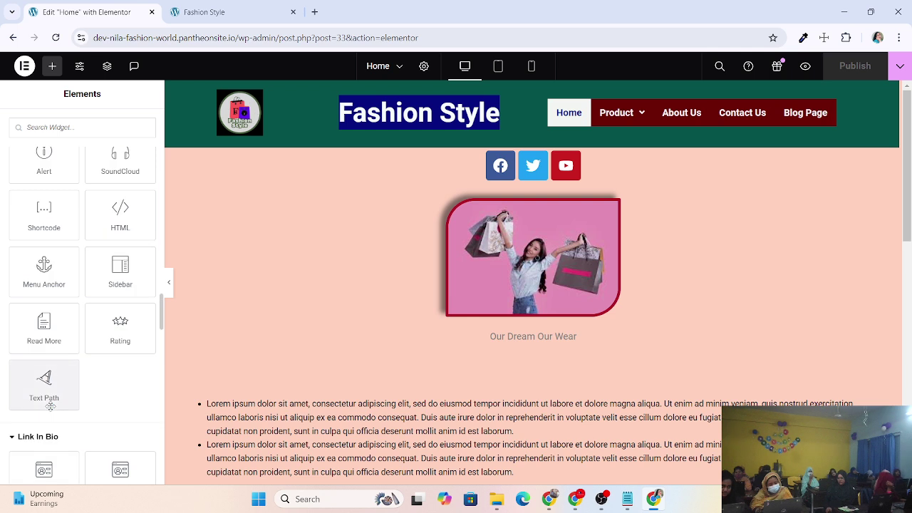
pyautogui.scroll(1, 50, 406)
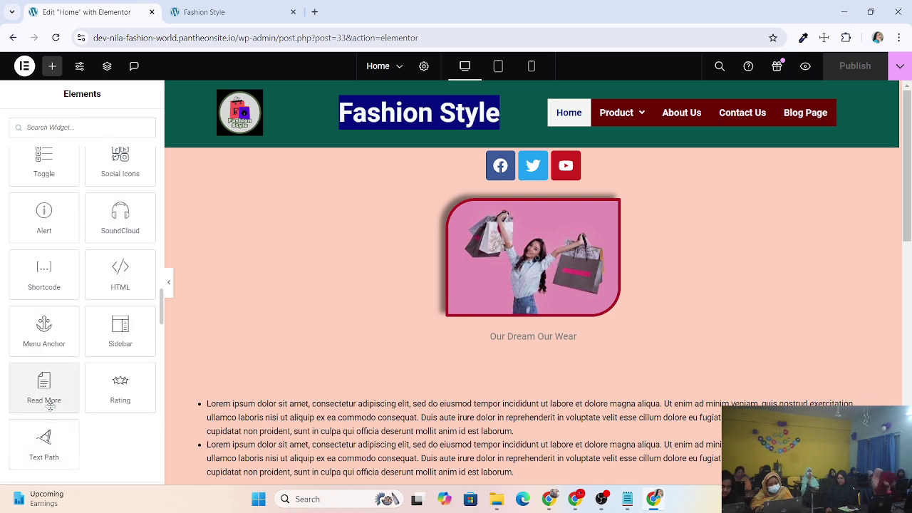
pyautogui.scroll(5, 50, 406)
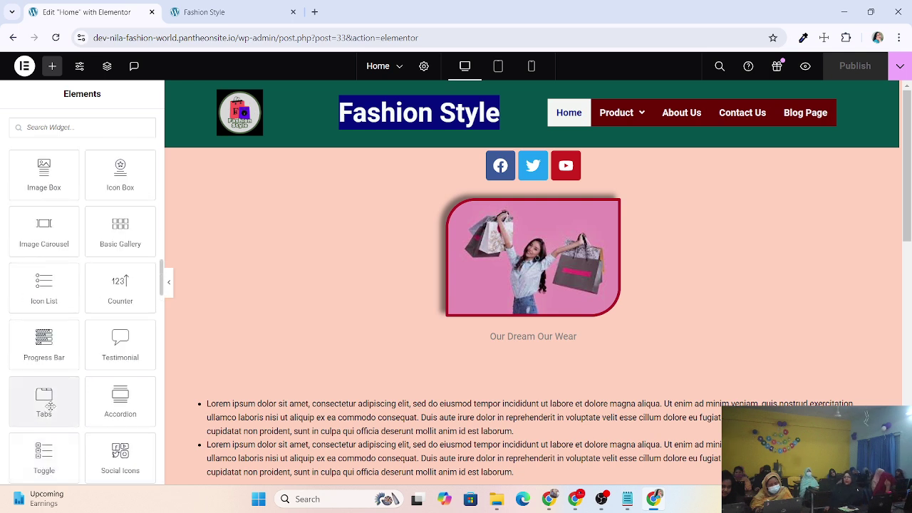
pyautogui.scroll(3, 50, 407)
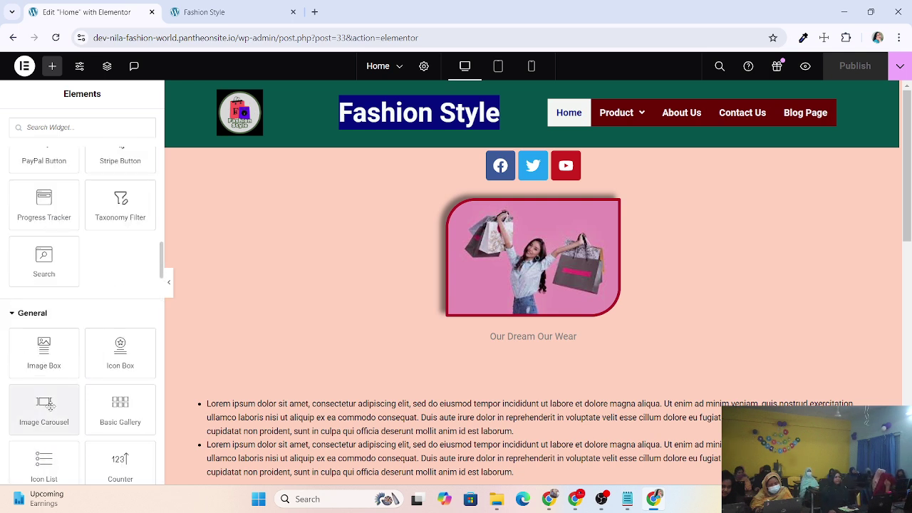
pyautogui.scroll(2, 50, 406)
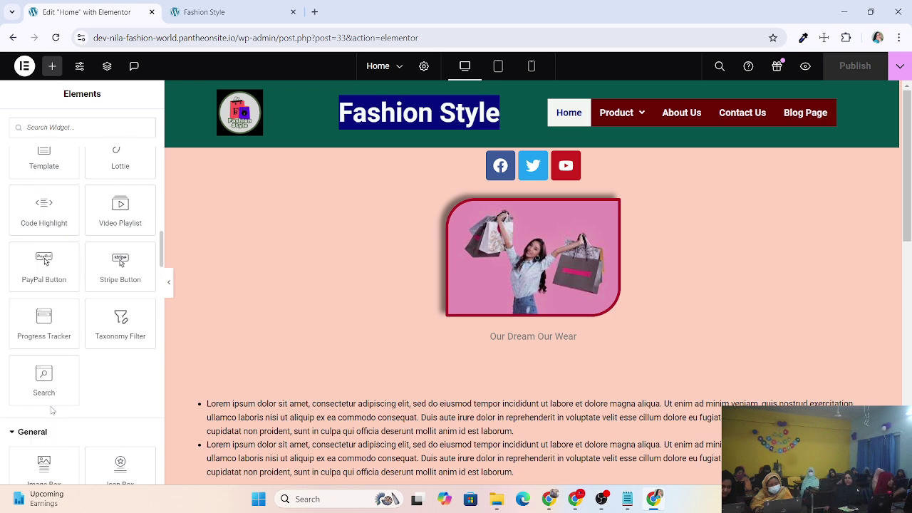
pyautogui.scroll(12, 51, 410)
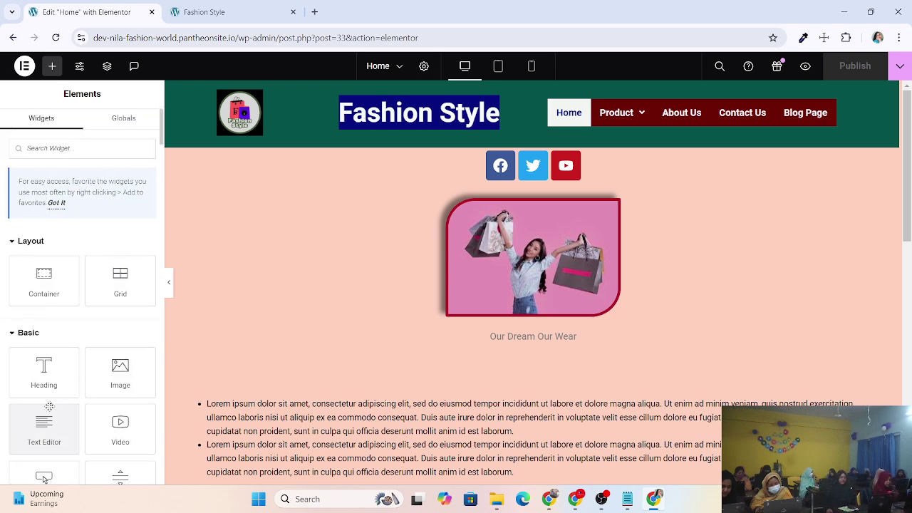
# Return to the WordPress widget category, expand it to view its widgets and collapse it again.
pyautogui.scroll(-15, 72, 410)
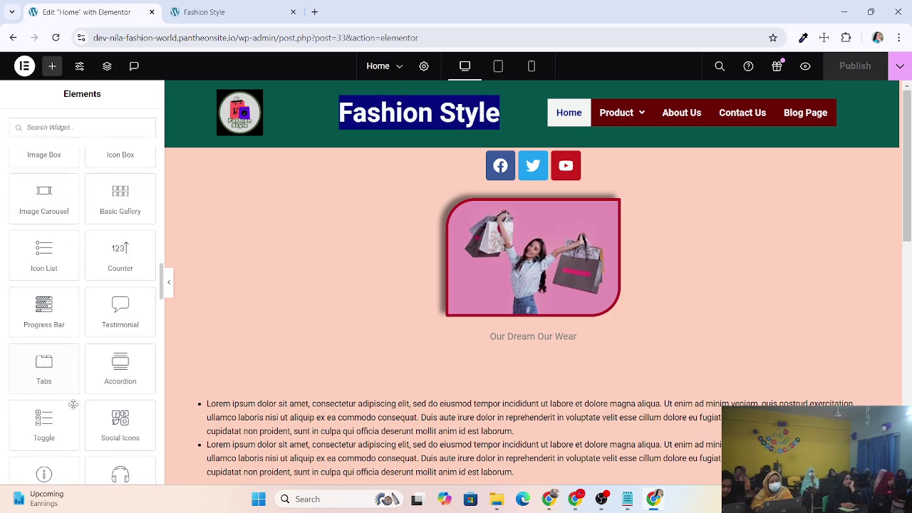
pyautogui.scroll(-15, 74, 405)
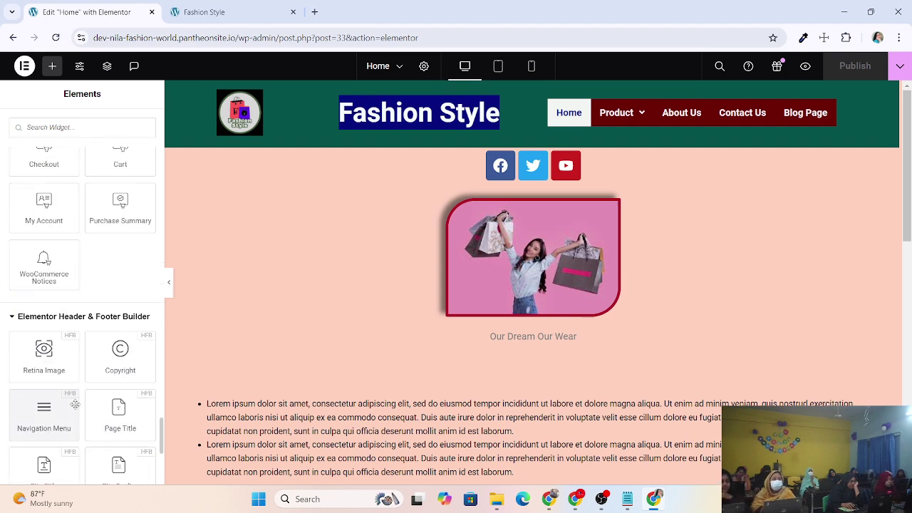
pyautogui.scroll(-5, 75, 404)
pyautogui.click(57, 322)
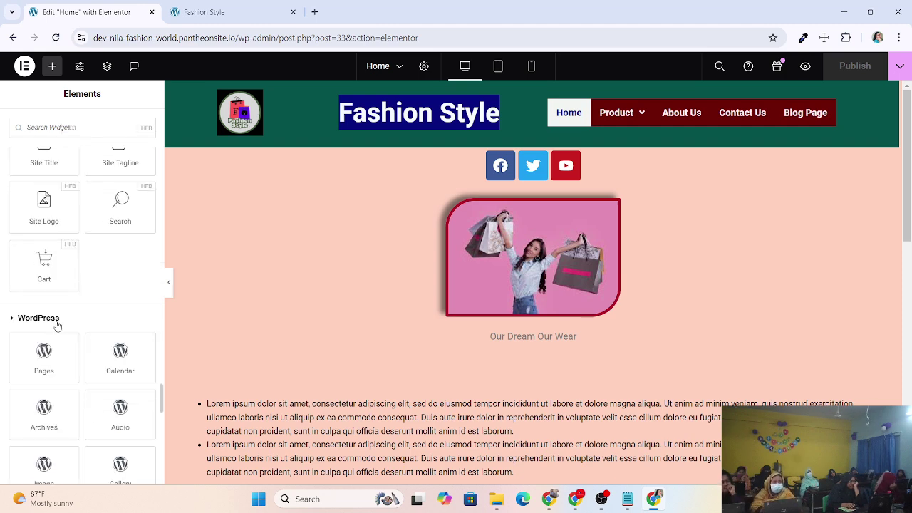
pyautogui.click(57, 322)
pyautogui.scroll(4, 64, 381)
pyautogui.scroll(1, 64, 381)
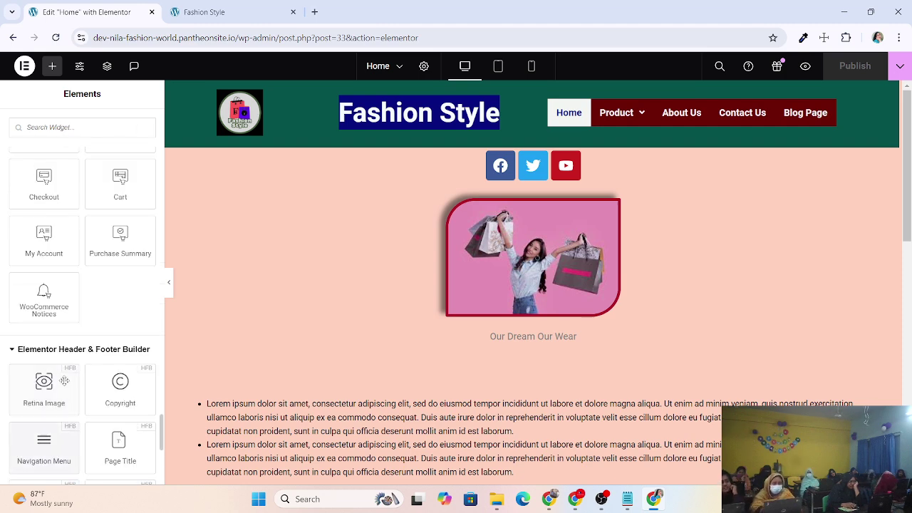
# Look over the Home page down to its footer and back, and revisit the Link In Bio and General widgets.
pyautogui.scroll(10, 64, 381)
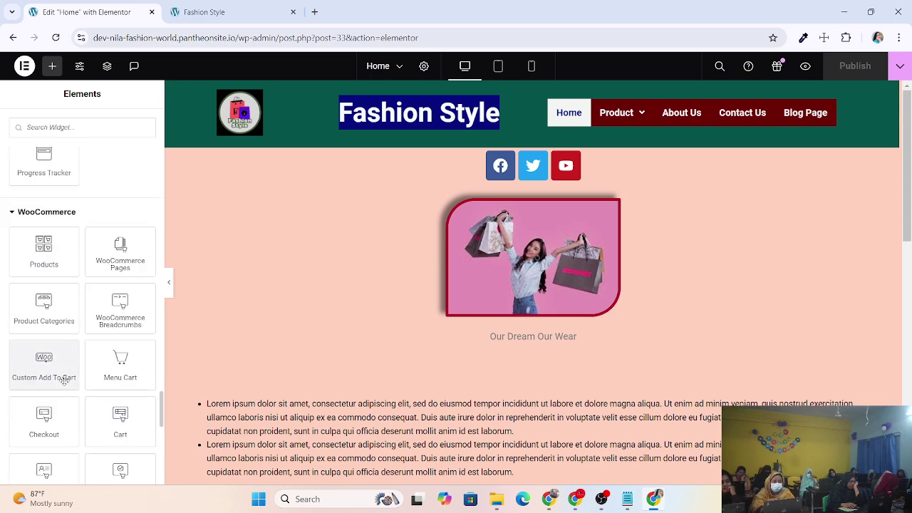
pyautogui.scroll(-6, 668, 456)
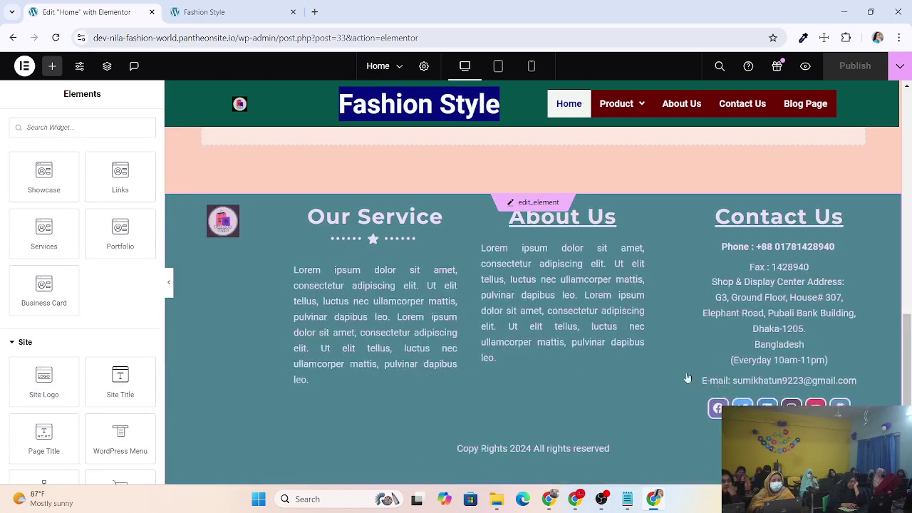
pyautogui.scroll(6, 622, 349)
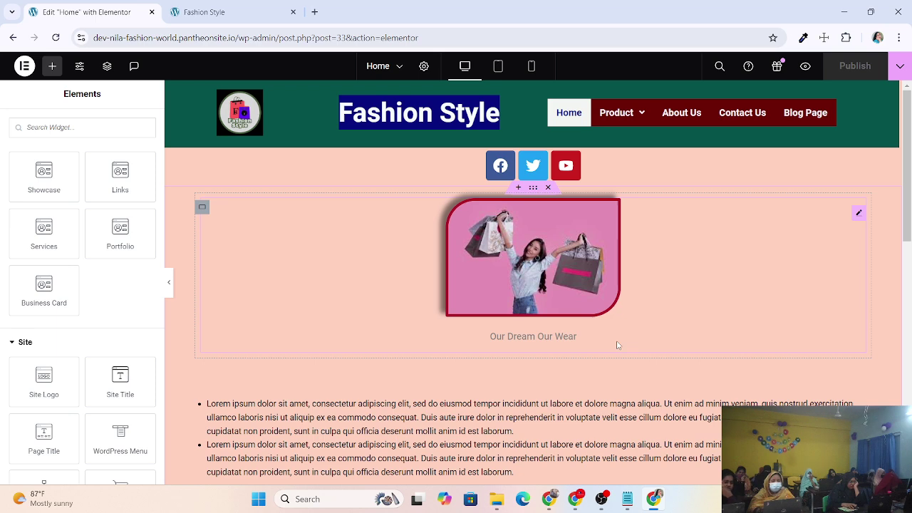
pyautogui.scroll(8, 88, 267)
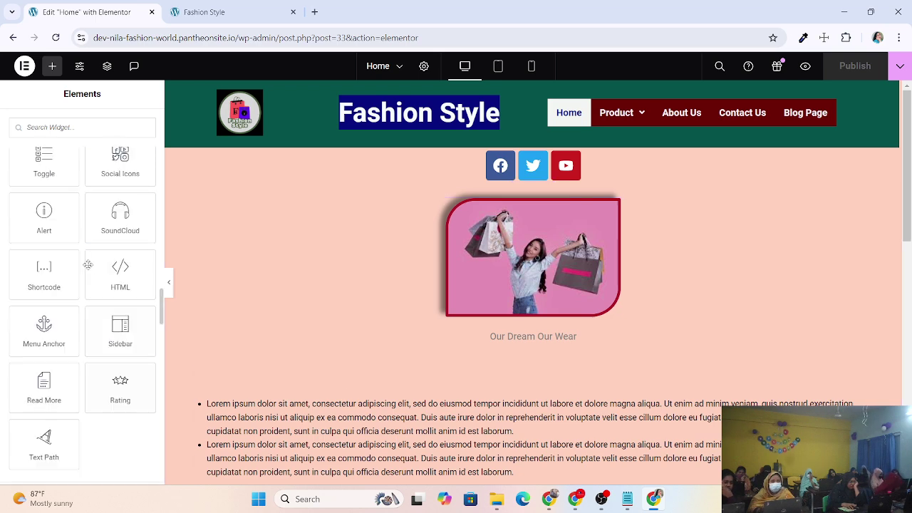